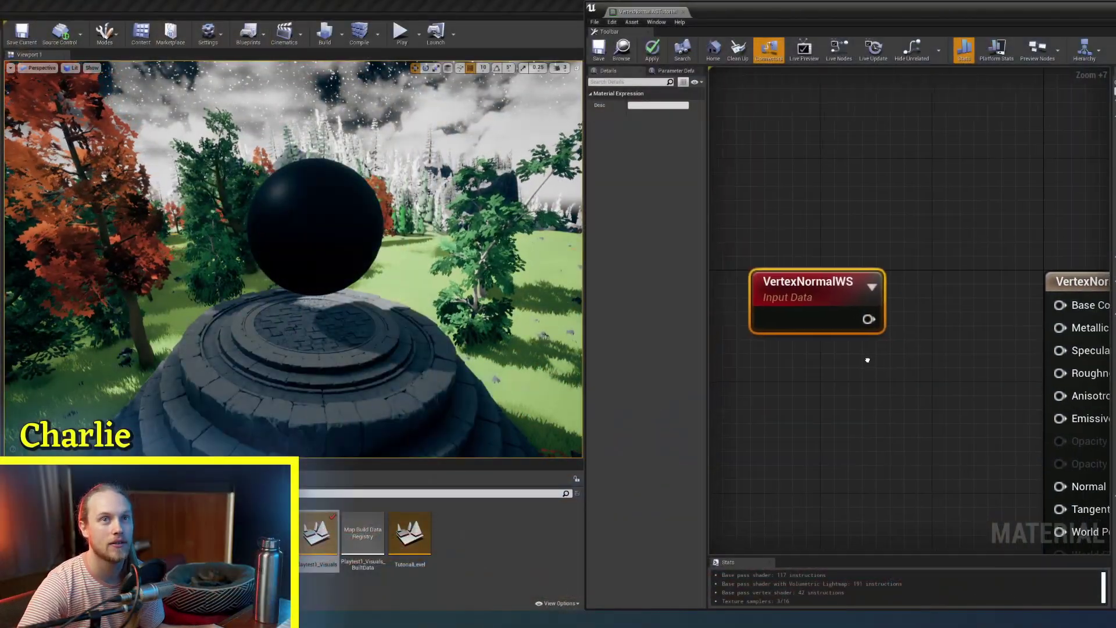
- Connect the VertexNormalWS node to the material's Base Color and apply the material to the sphere
scroll(867, 360, "down", 2)
left_click_drag(788, 320, 843, 294)
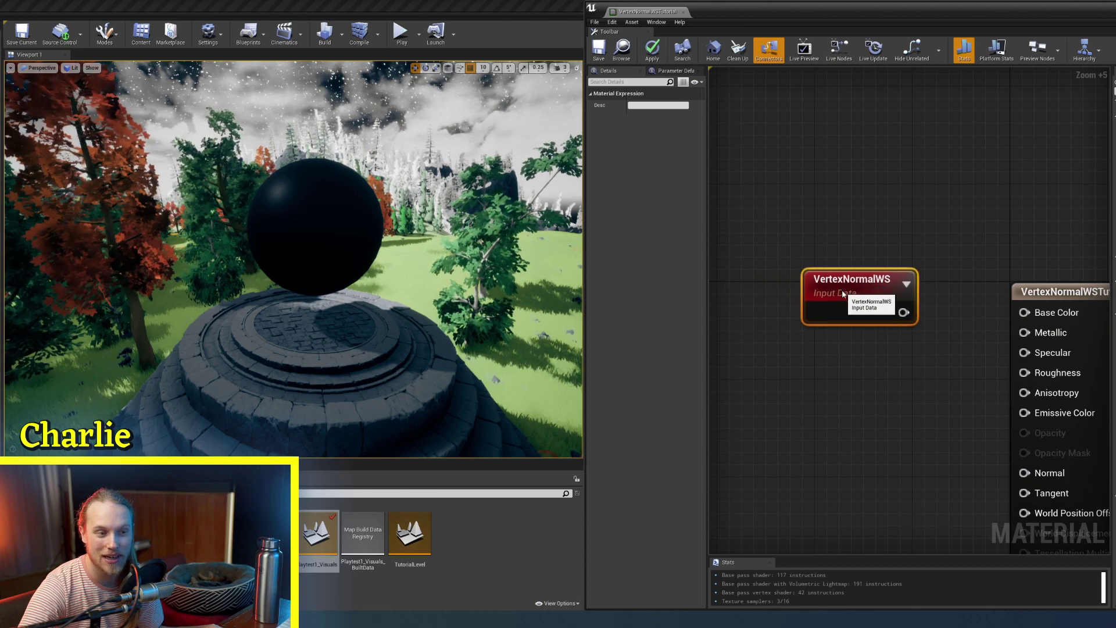
right_click_drag(842, 291, 798, 294)
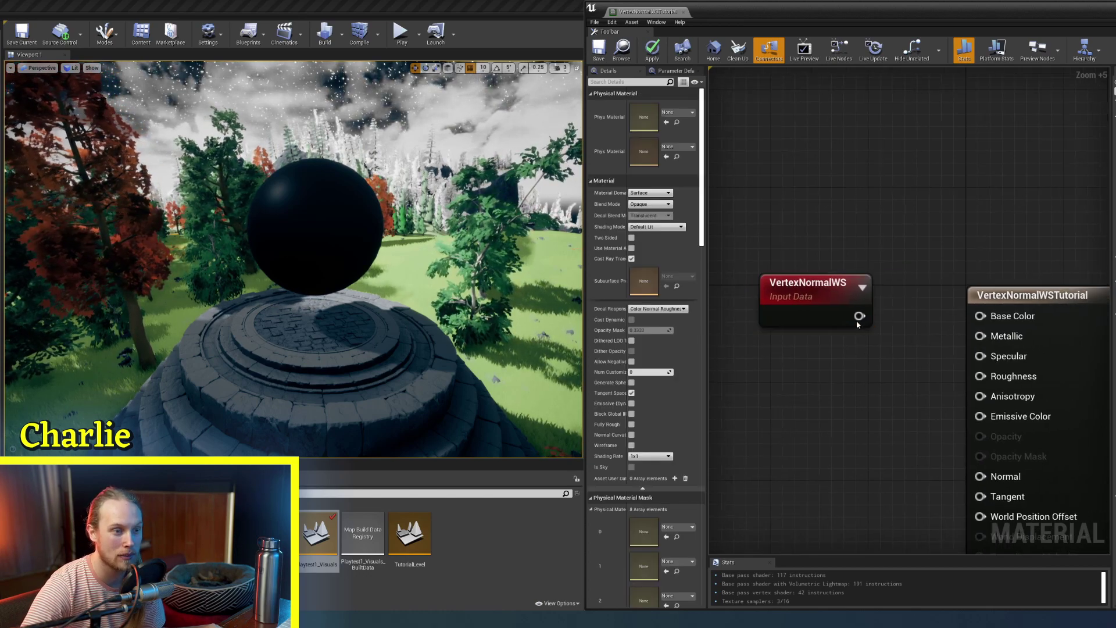
left_click_drag(860, 316, 1020, 317)
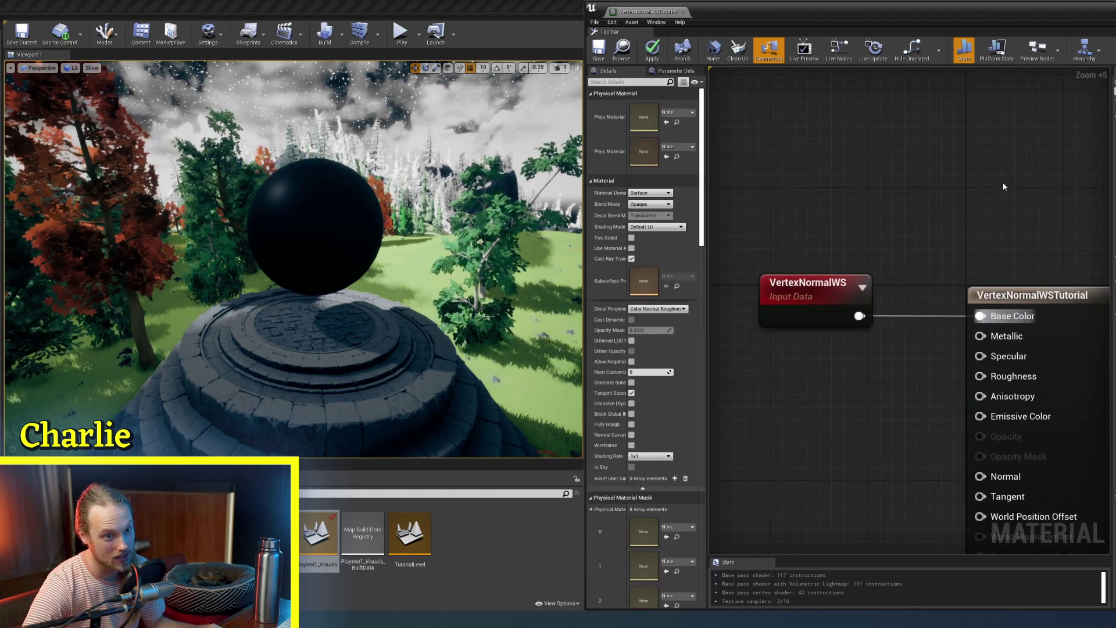
left_click(652, 49)
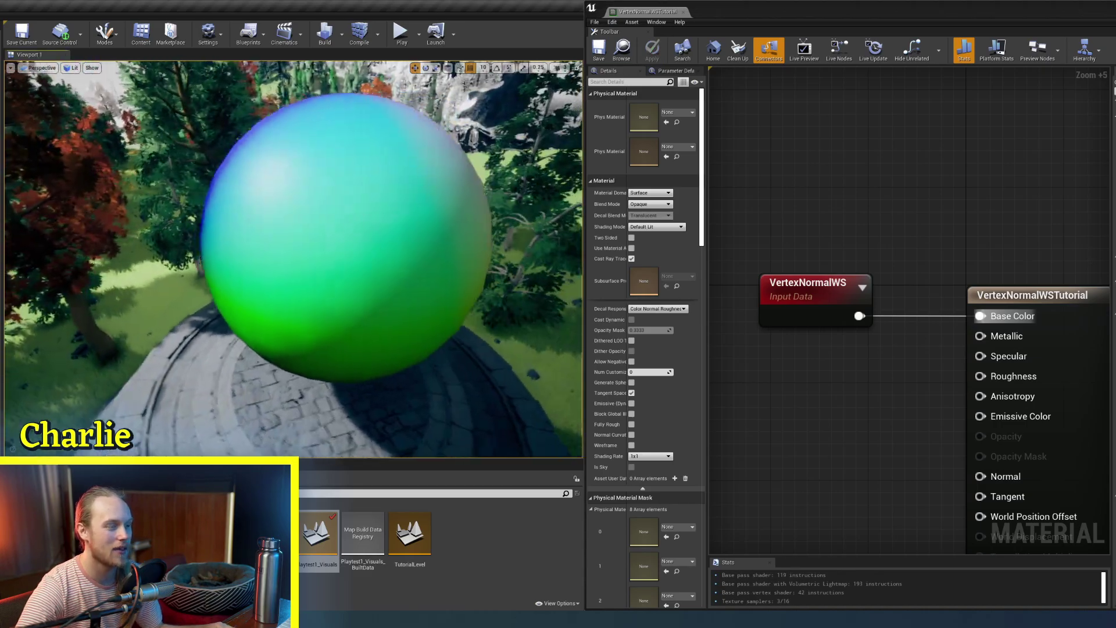
right_click_drag(349, 262, 232, 232)
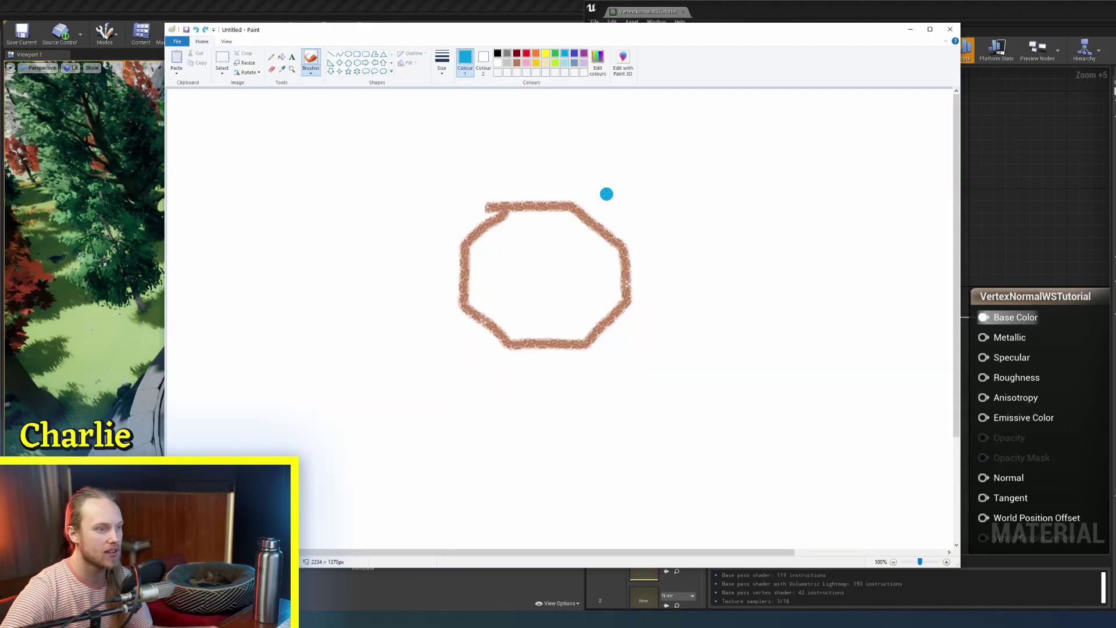
- In Paint, annotate the octagon sketch with a vertical double-headed Z arrow and the values 1, 0 and -1, and discard the drawing
mouse_move(561, 159)
left_mouse_down()
mouse_move(743, 283)
mouse_move(511, 207)
left_mouse_up()
key("ctrl+z")
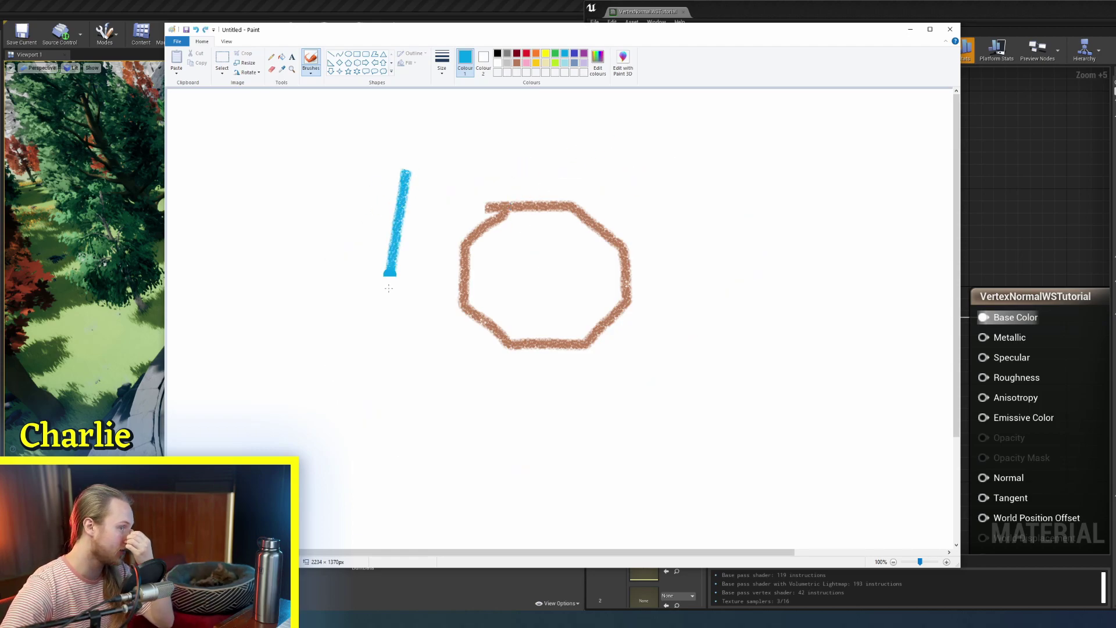
left_click_drag(389, 288, 374, 163)
key("ctrl+z")
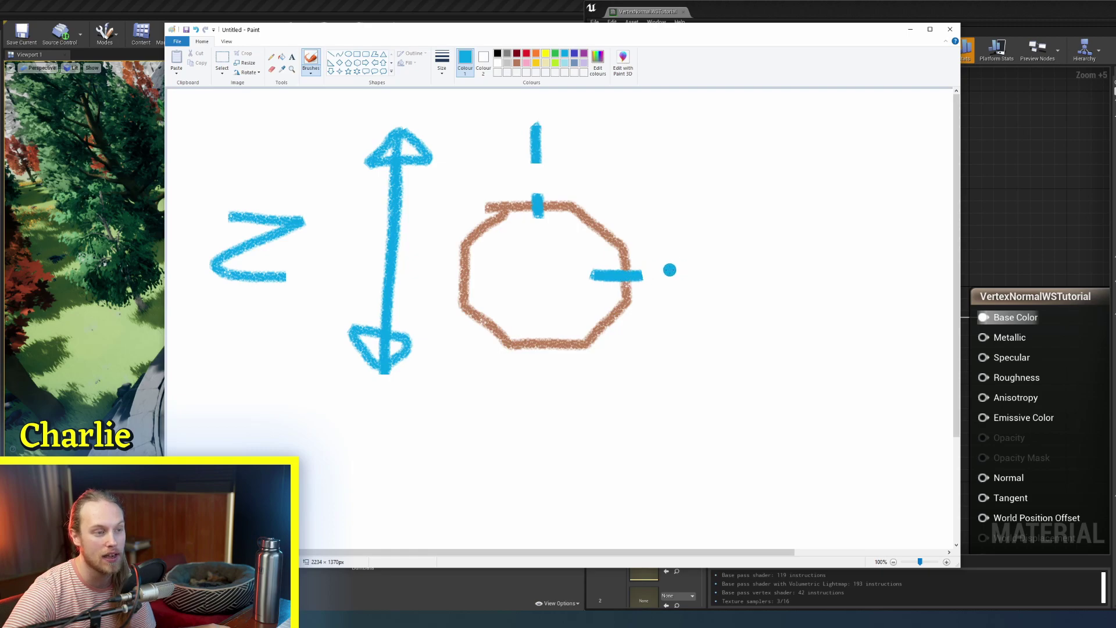
key("ctrl+z")
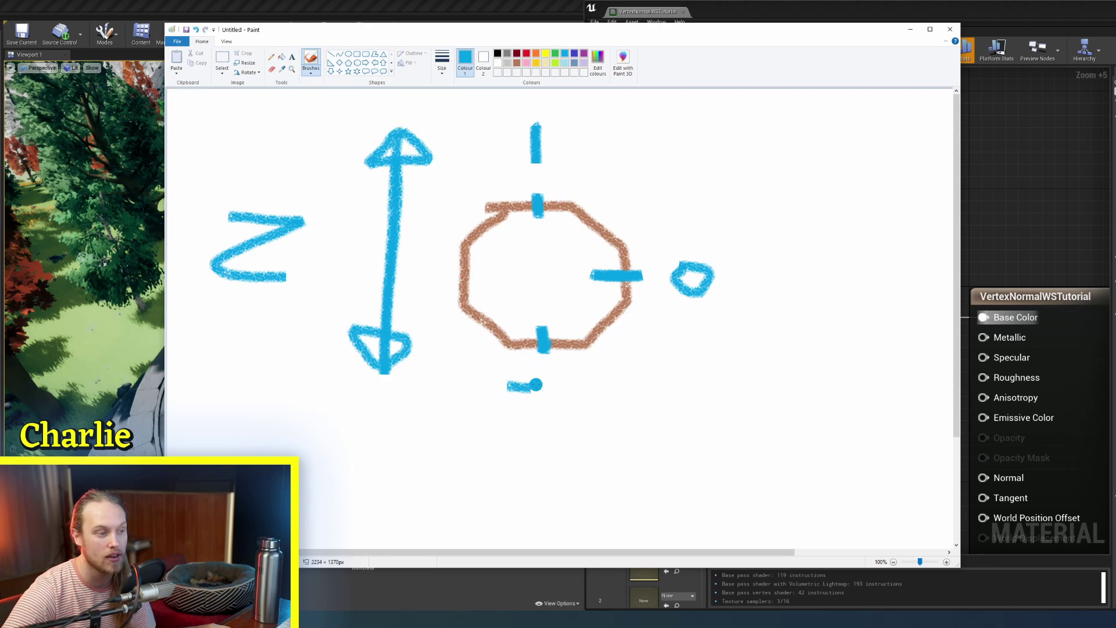
left_click(950, 29)
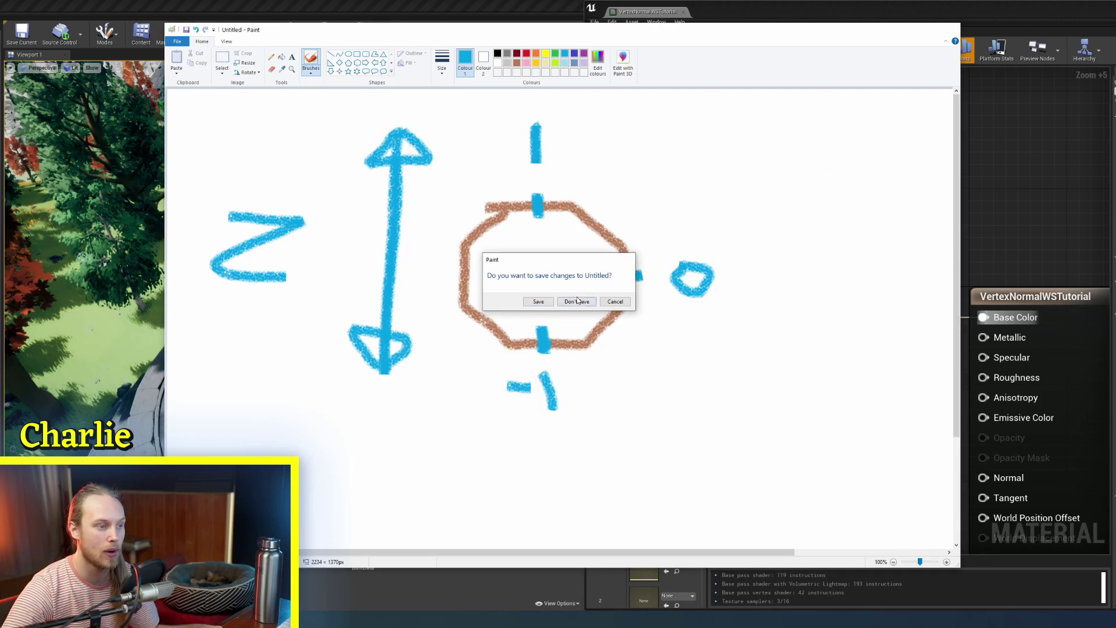
left_click(575, 299)
- Insert a component mask between VertexNormalWS and Base Color that passes only the B channel, and inspect the sphere
left_click_drag(809, 303, 873, 325)
type("ma")
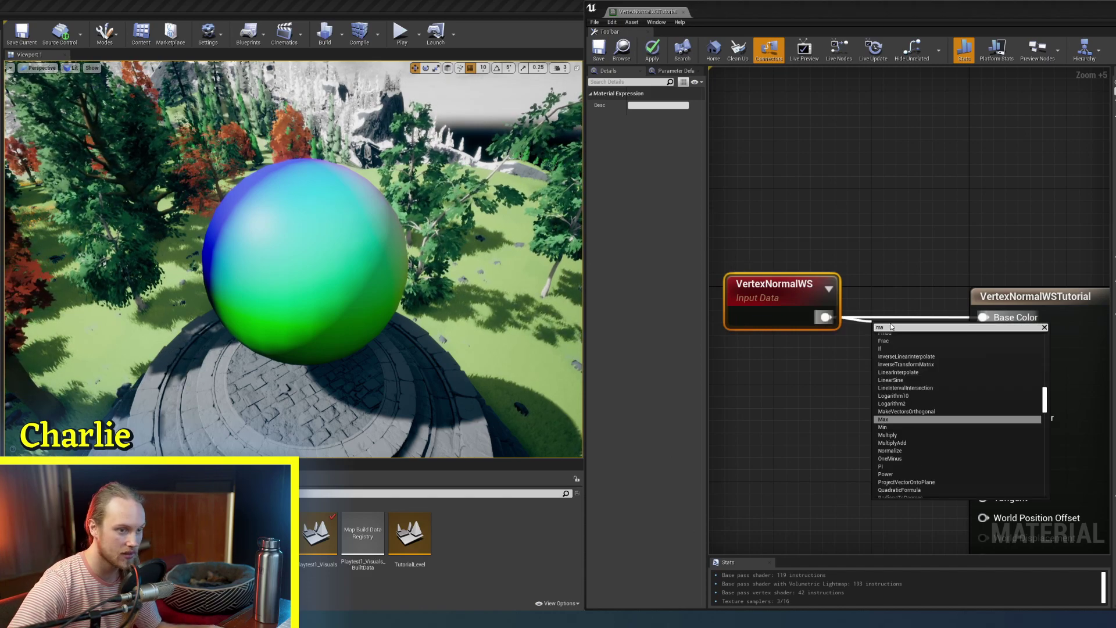
type("sk")
key("Return")
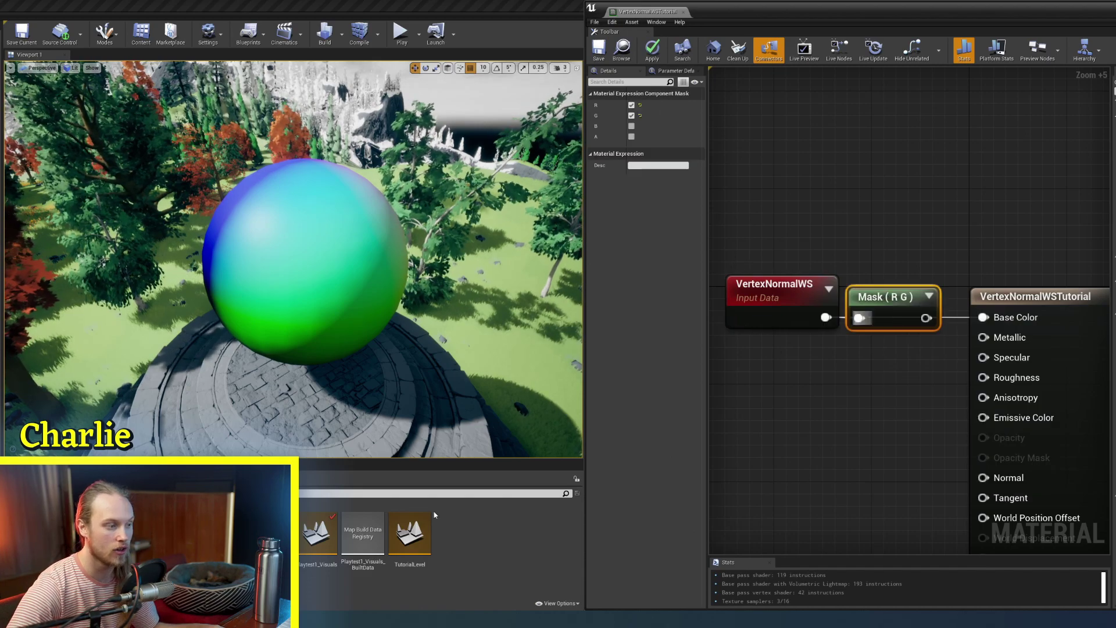
left_click(631, 115)
left_click(632, 105)
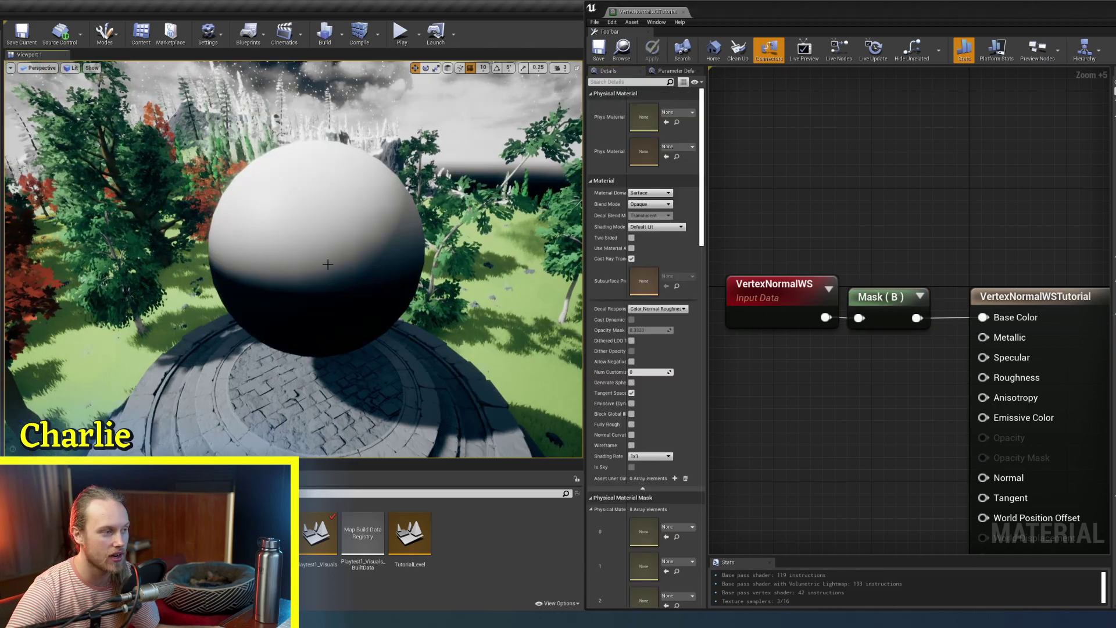
right_click_drag(327, 263, 303, 200)
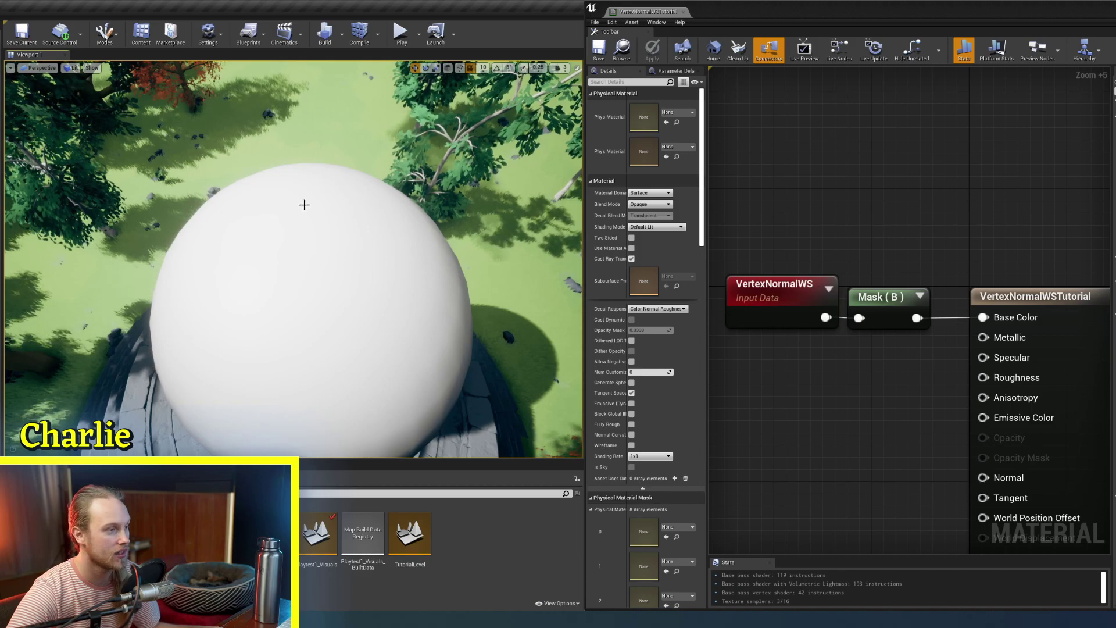
right_click_drag(281, 183, 290, 102)
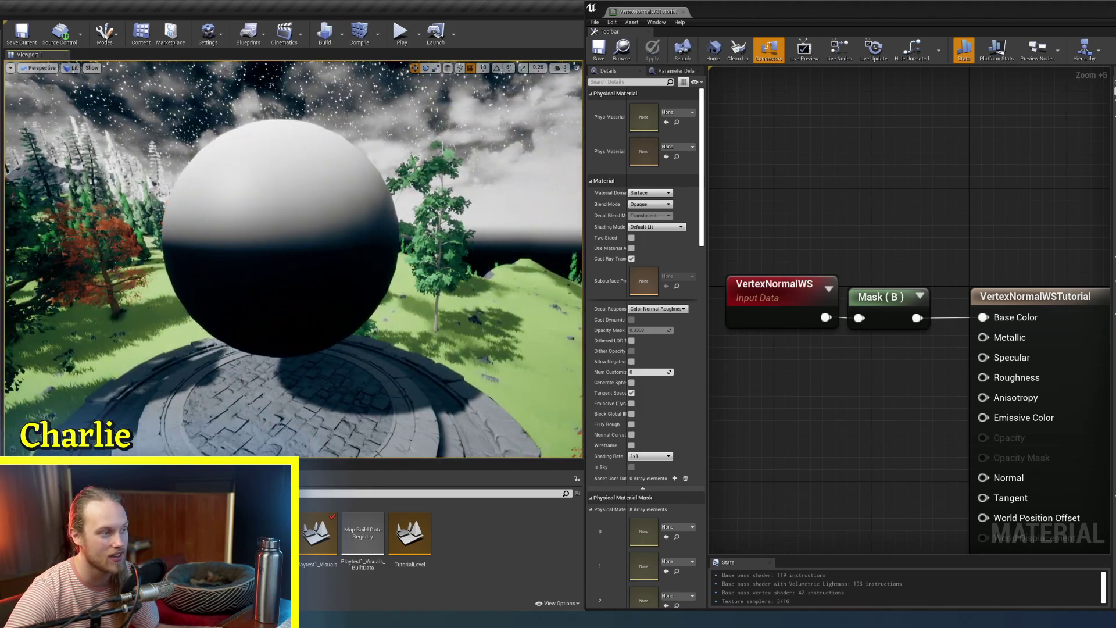
right_click_drag(279, 230, 279, 224)
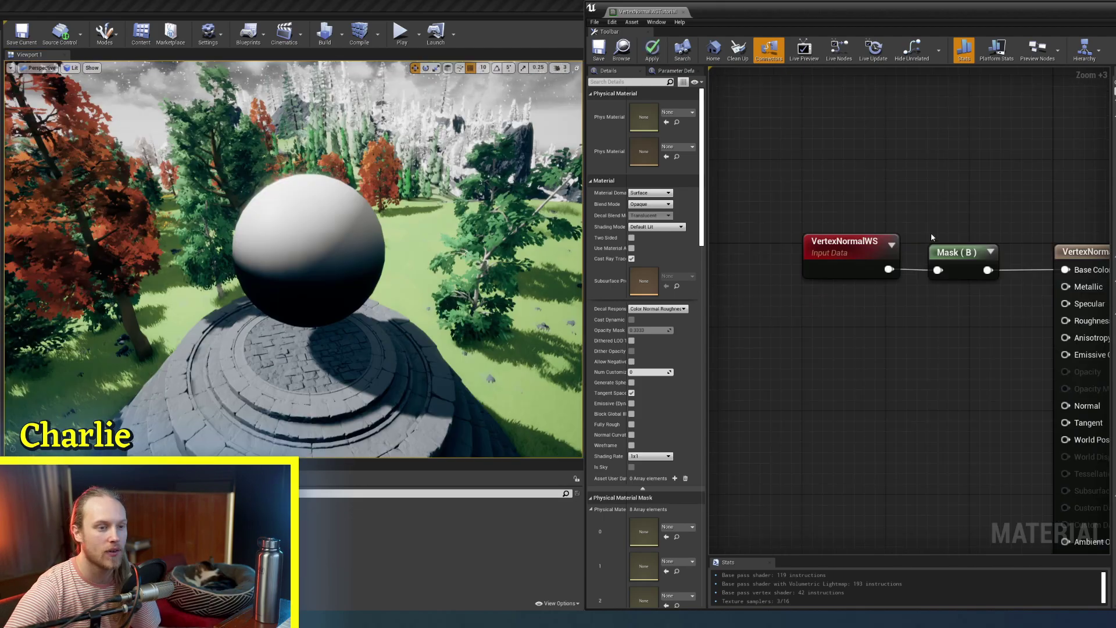
- Switch the component mask to the G channel only, save the material and inspect the sphere
left_click(954, 252)
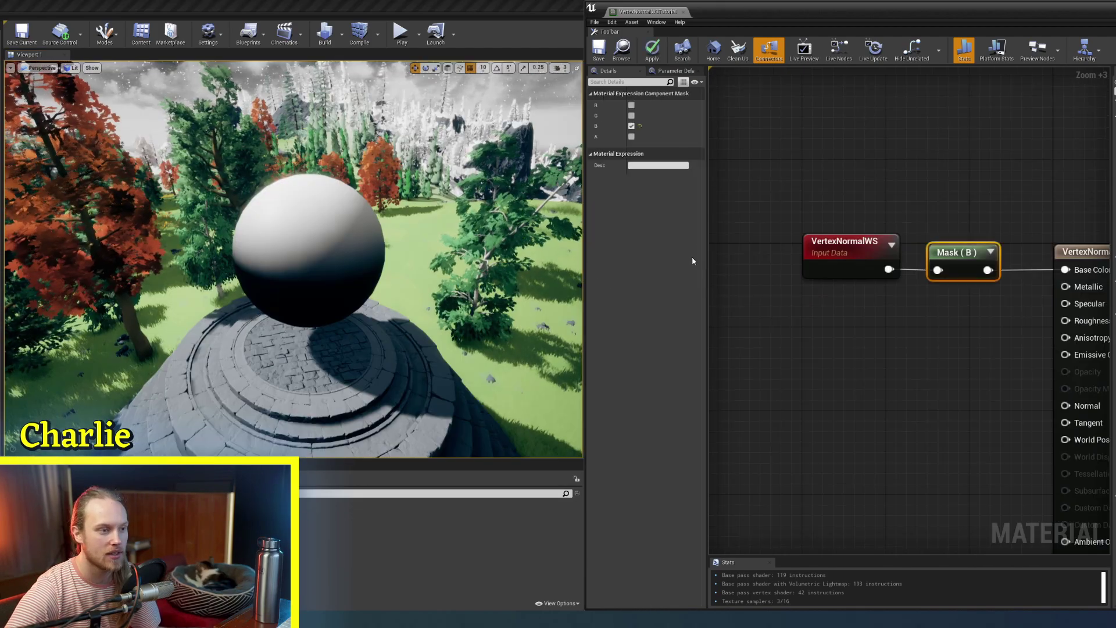
left_click(631, 115)
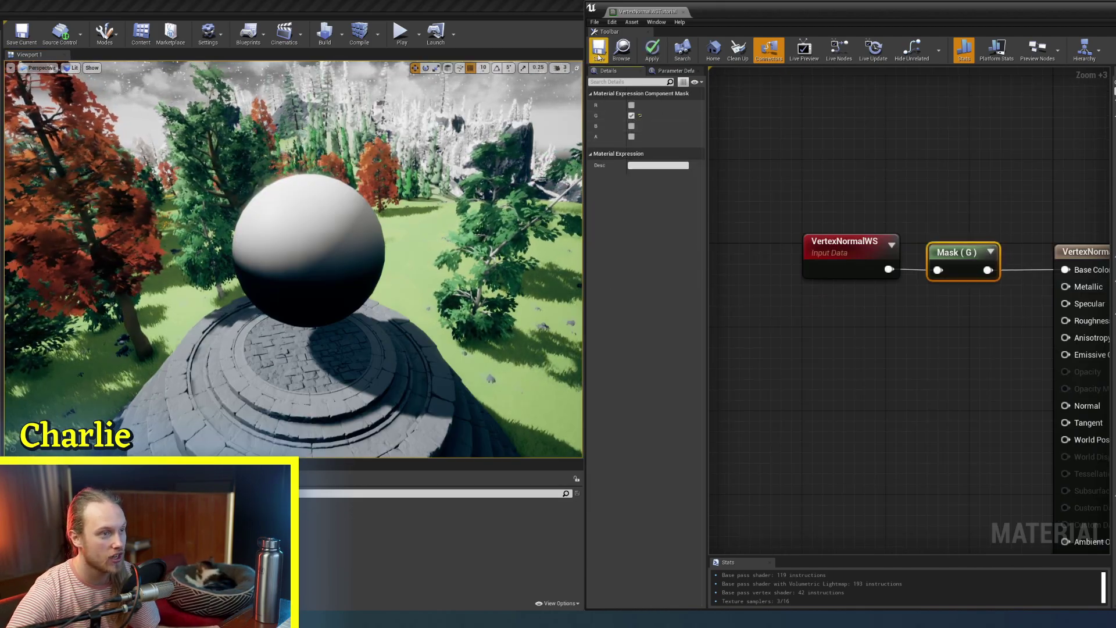
key("ctrl+s")
right_click_drag(325, 267, 434, 256)
right_click_drag(326, 236, 359, 236)
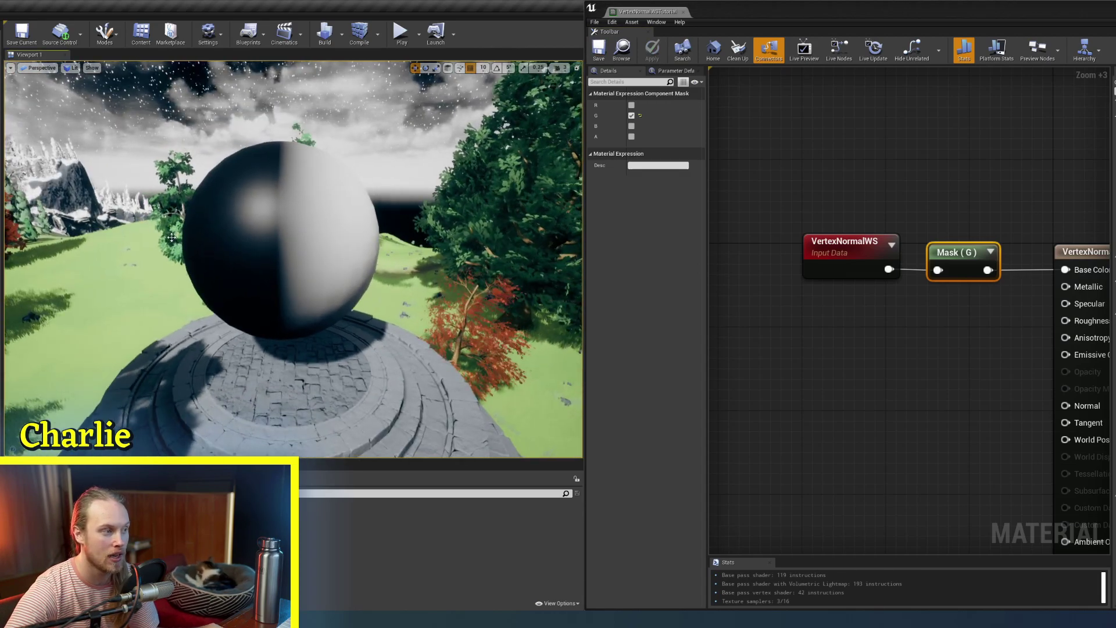
- Switch the component mask to the R channel only, save the material and view the sphere from around
left_click(631, 115)
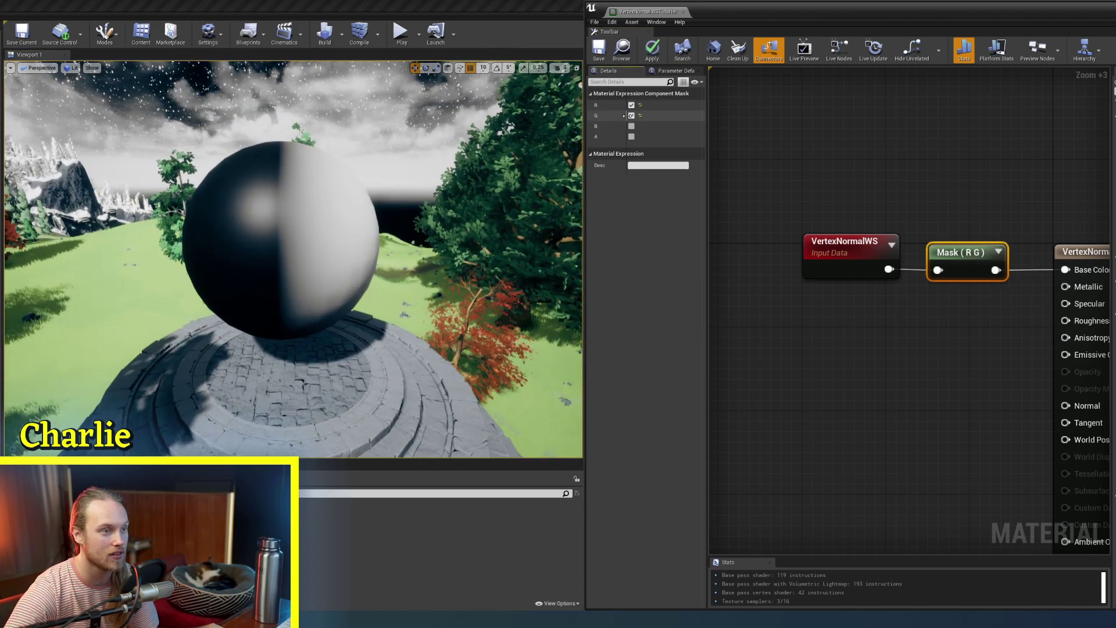
left_click(632, 104)
key("ctrl+s")
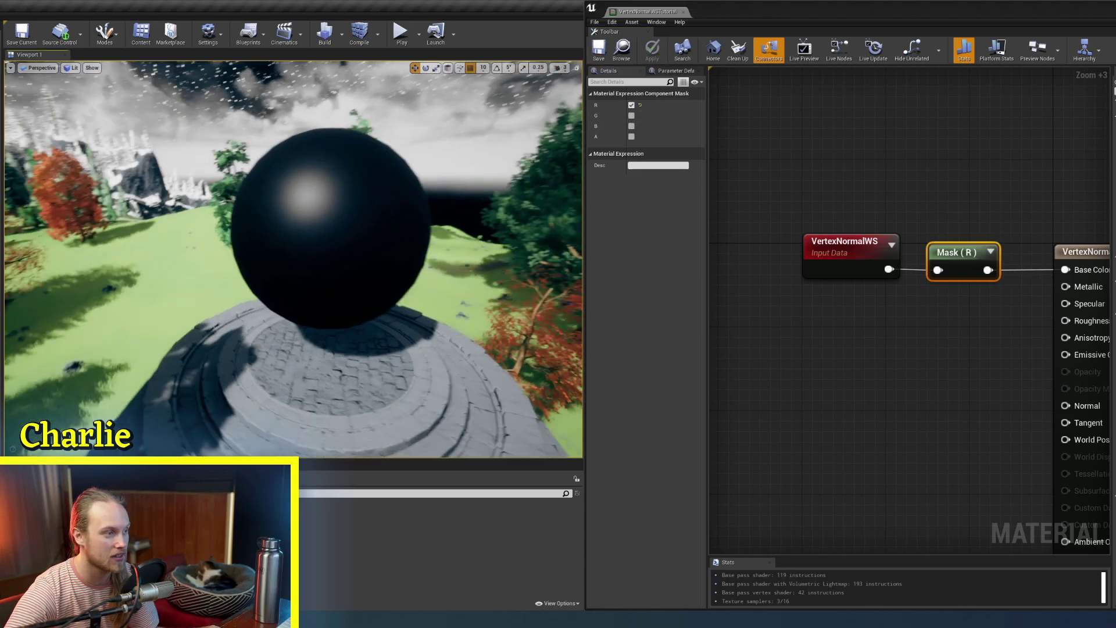
key("d")
right_click_drag(400, 237, 562, 230)
key("a")
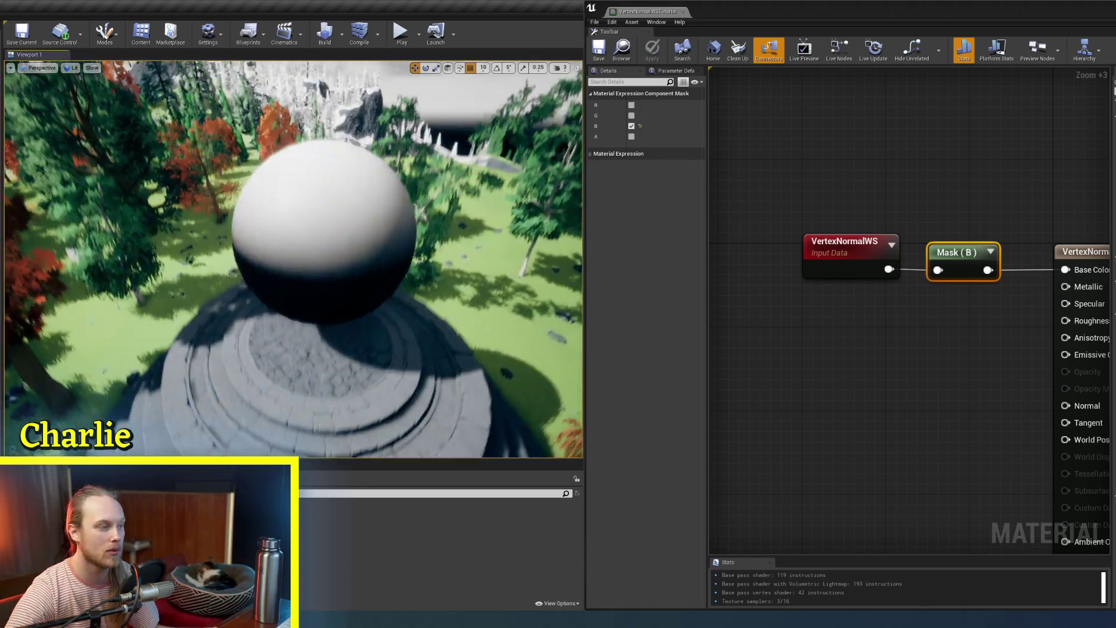
mouse_move(349, 262)
right_mouse_down()
mouse_move(349, 250)
mouse_move(349, 267)
right_mouse_up()
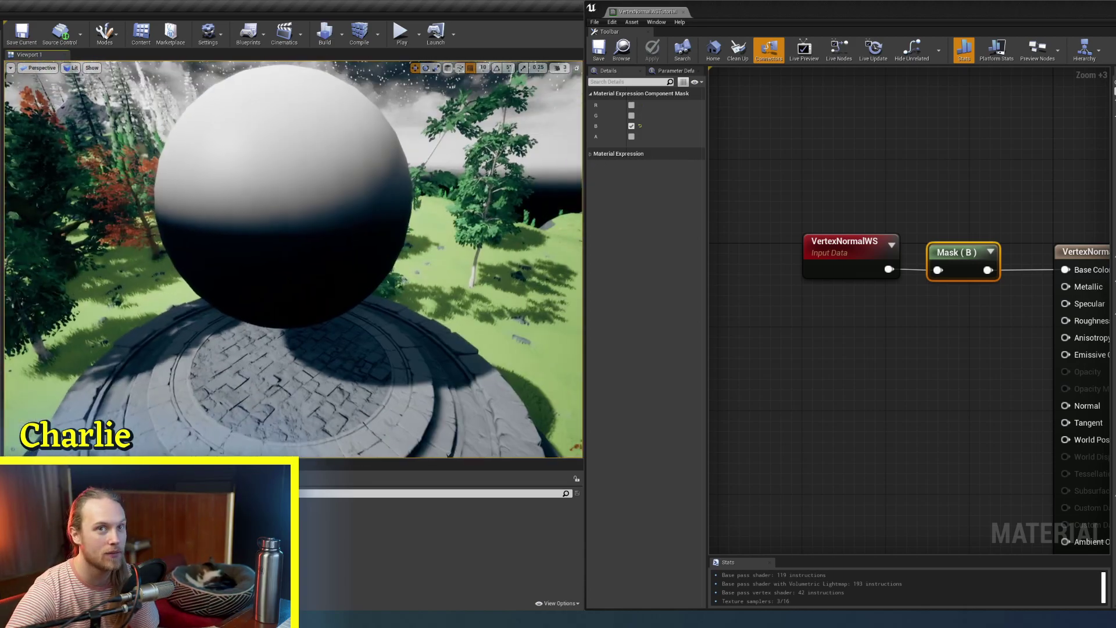
right_click_drag(991, 359, 984, 356)
right_click_drag(430, 233, 412, 200)
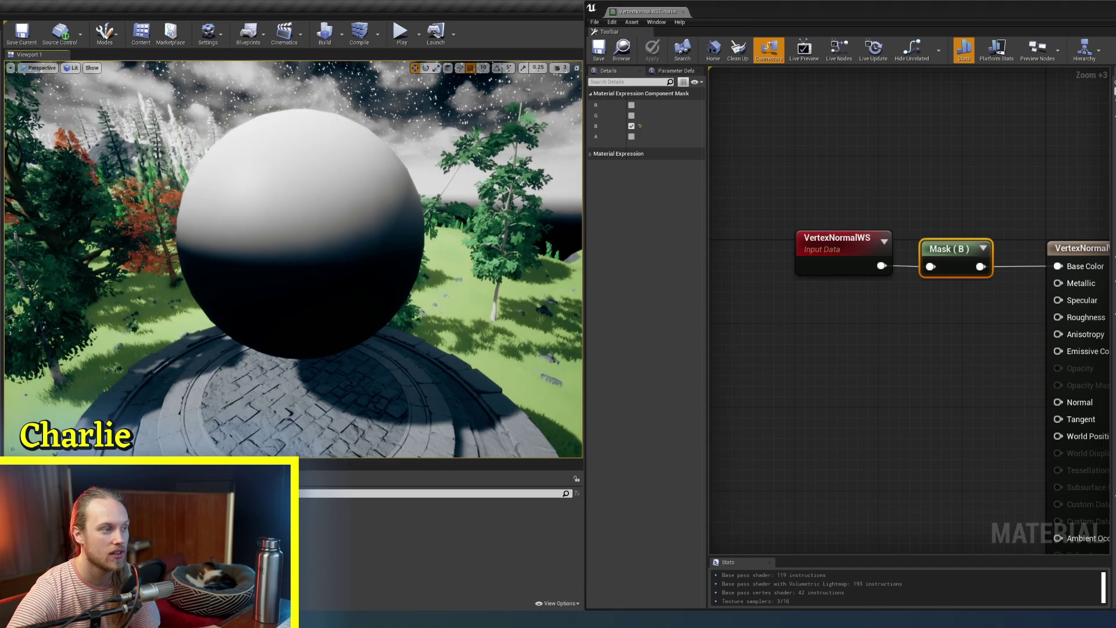
scroll(887, 371, "down", 2)
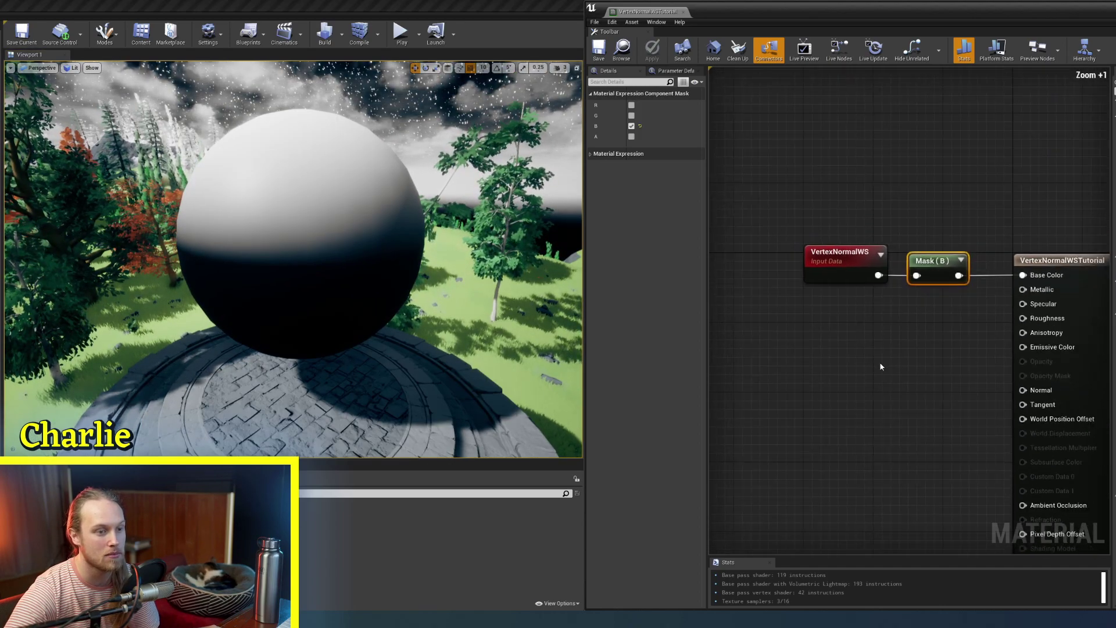
- Move VertexNormalWS and its mask away from the material output and add a Texture Sample node below them
left_click(858, 275)
left_click_drag(846, 262, 767, 261)
right_click_drag(806, 327, 877, 289)
left_click(879, 322)
right_click(879, 322)
right_click(846, 324)
type("text")
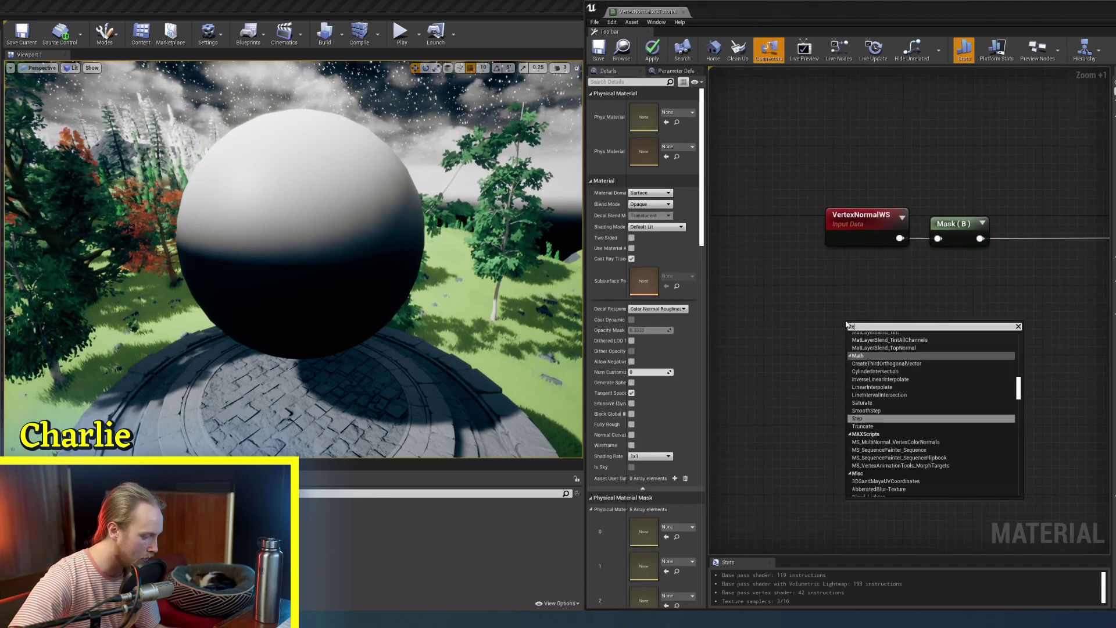
type("u")
left_click(904, 413)
- Add a Lerp node with the two Texture Samples' RGB outputs feeding its A and B inputs
right_click_drag(898, 343, 816, 314)
left_click_drag(866, 312, 931, 314)
type("lerp")
scroll(986, 476, "down", 12)
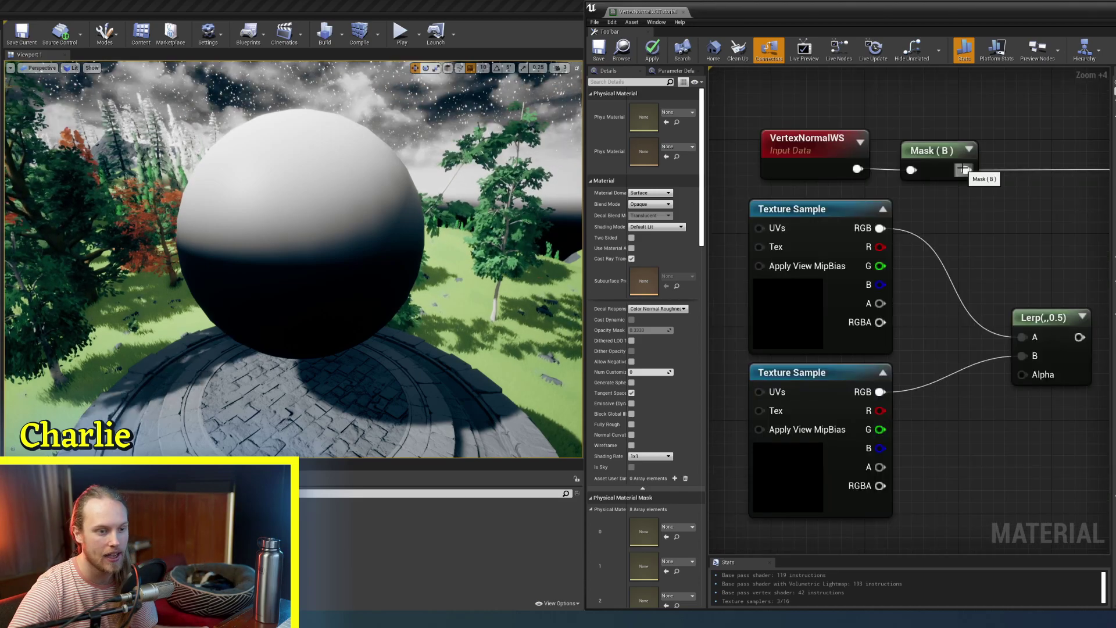
- Drive the Lerp's Alpha with the B mask and connect the Lerp output to Base Color
left_click_drag(965, 170, 1037, 374)
right_click_drag(1038, 371, 966, 400)
left_click_drag(994, 365, 1084, 197)
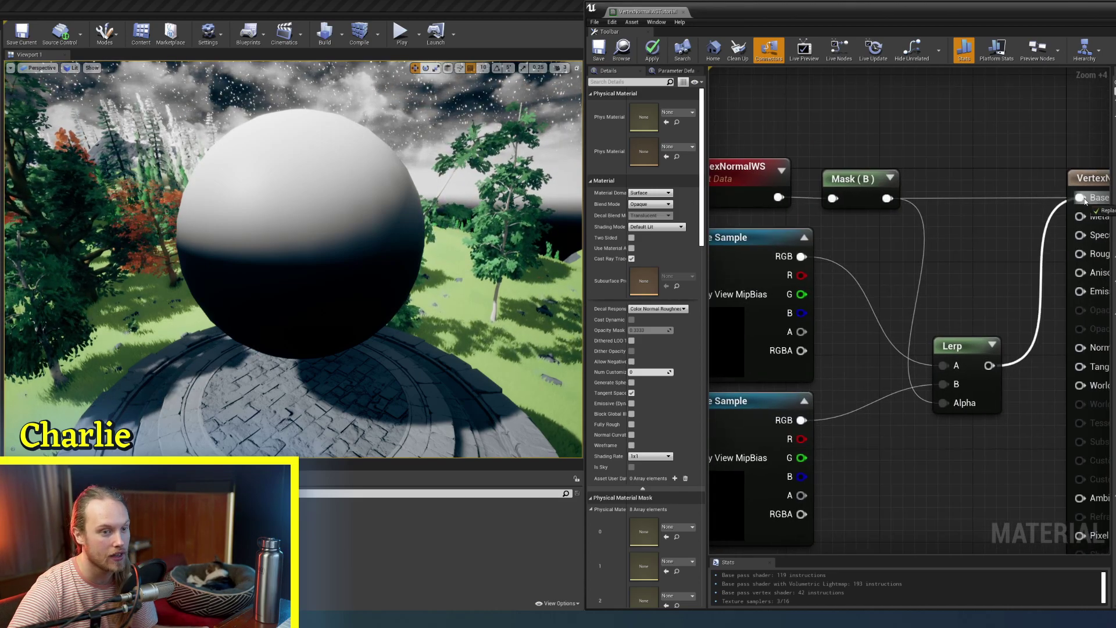
scroll(1018, 262, "down", 2)
left_click(814, 192)
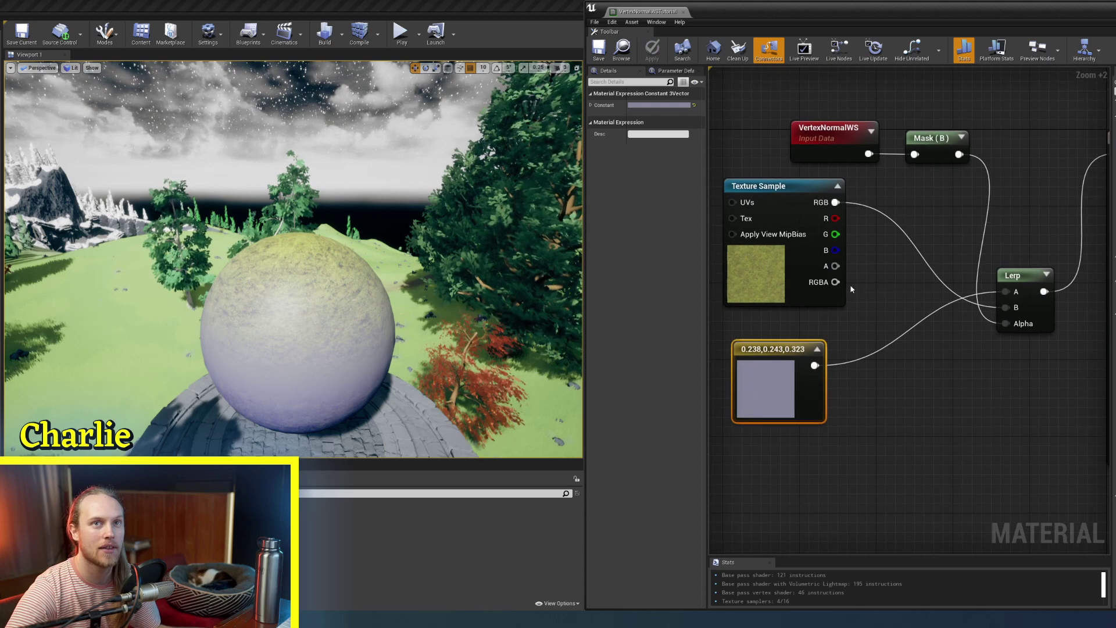
- Rearrange the Lerp's sources so that the constant colour node sits above the Texture Sample
scroll(907, 280, "up", 2)
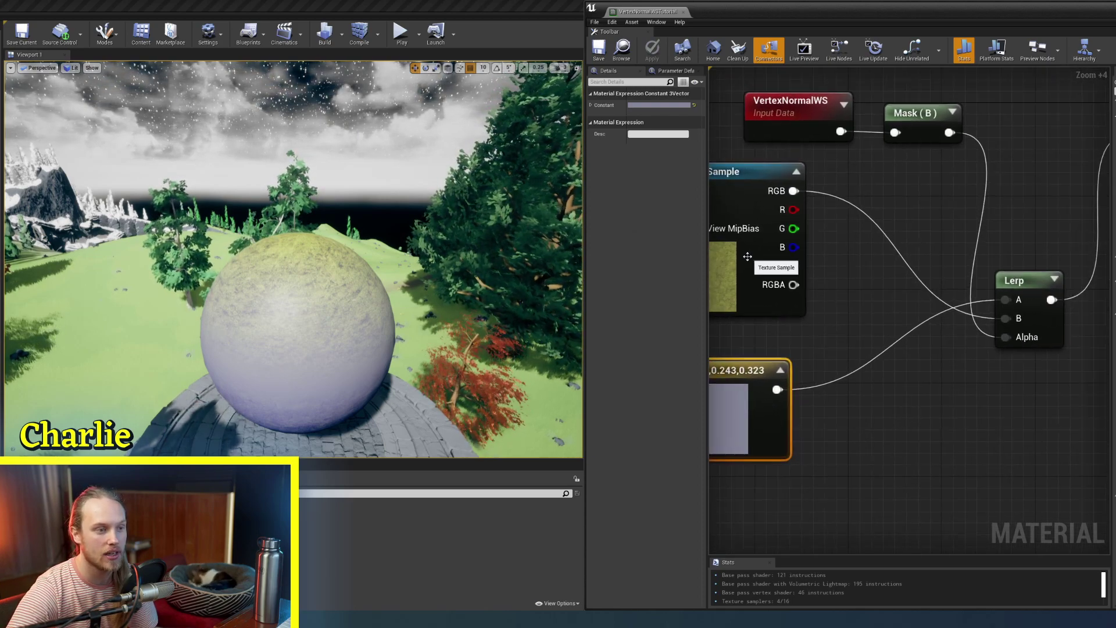
left_click_drag(748, 257, 879, 513)
right_click_drag(826, 301, 851, 299)
left_click_drag(762, 392, 835, 253)
right_click_drag(834, 253, 784, 258)
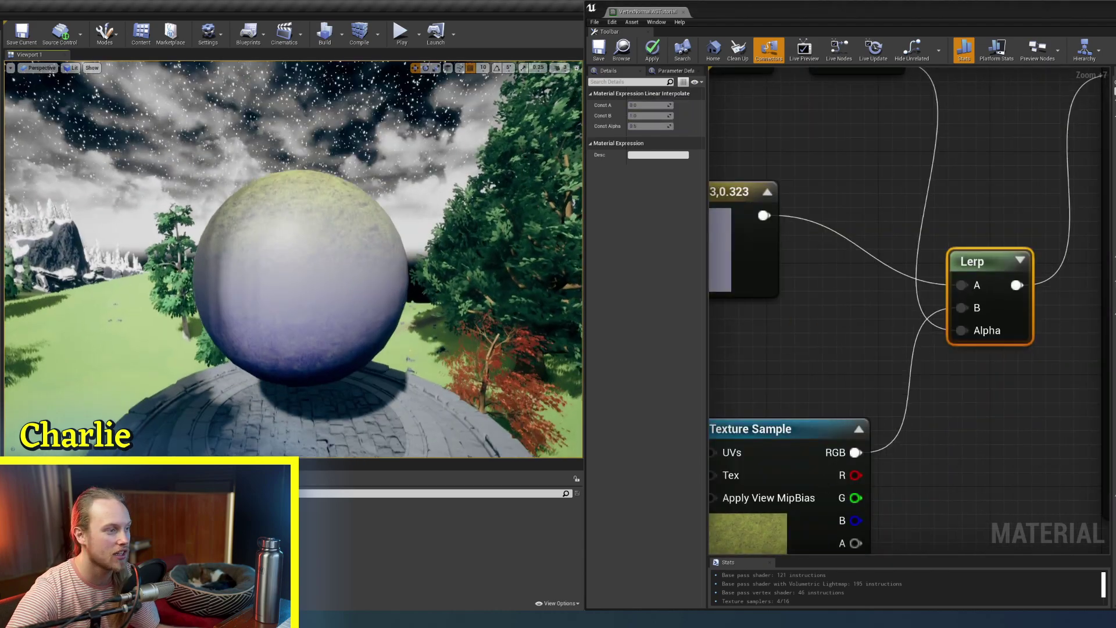
- Insert a Saturate node between the B mask and the Lerp's Alpha input, and save the material
mouse_move(294, 259)
right_mouse_down()
mouse_move(297, 274)
mouse_move(326, 273)
mouse_move(285, 265)
mouse_move(308, 265)
right_mouse_up()
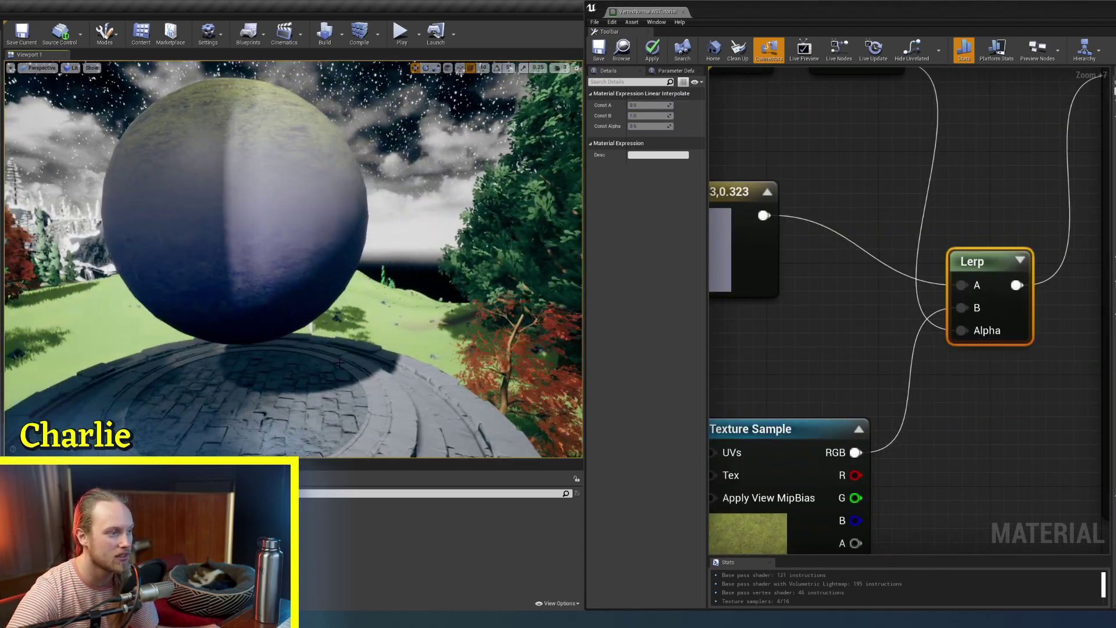
left_click(971, 306)
right_click_drag(934, 335, 966, 318)
scroll(966, 318, "down", 1)
scroll(967, 318, "down", 2)
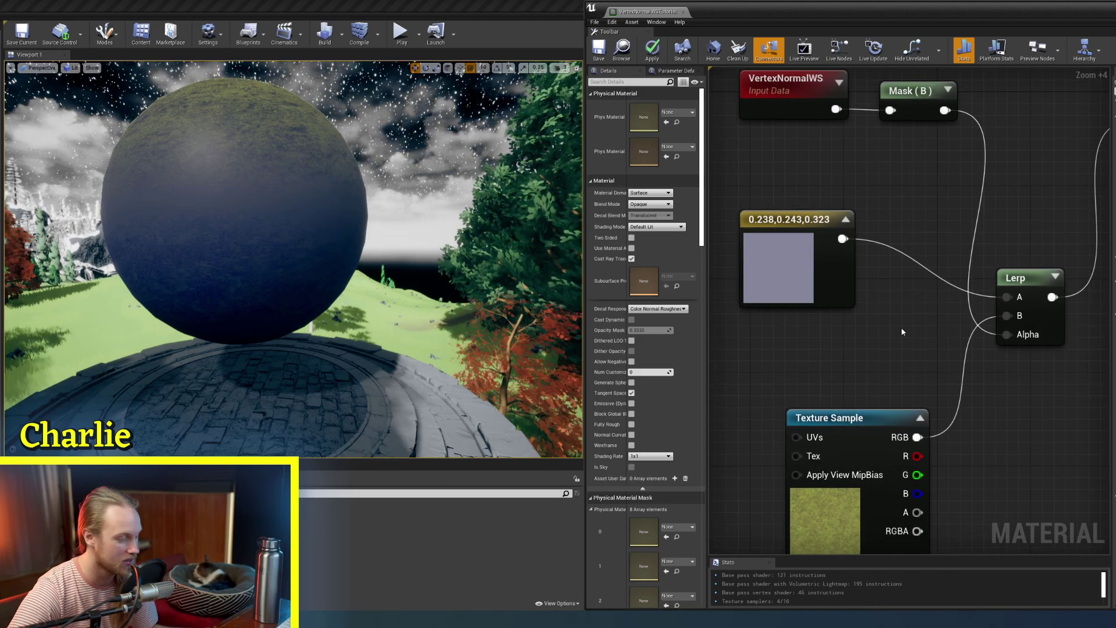
left_click_drag(945, 110, 906, 312)
type("sat")
key("Return")
left_click(866, 198)
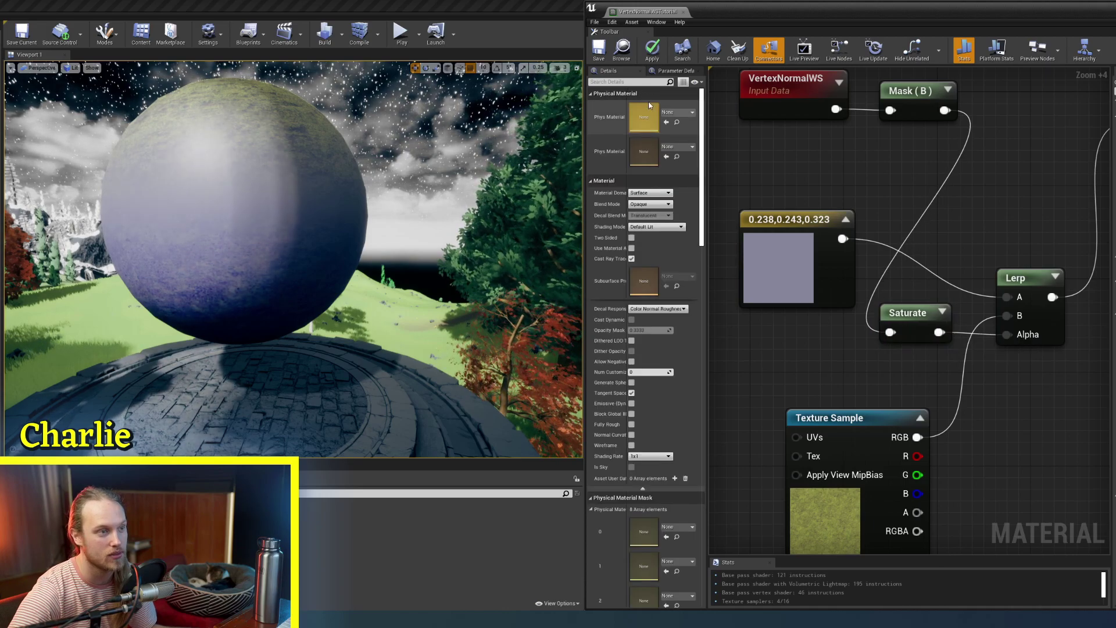
left_click(599, 50)
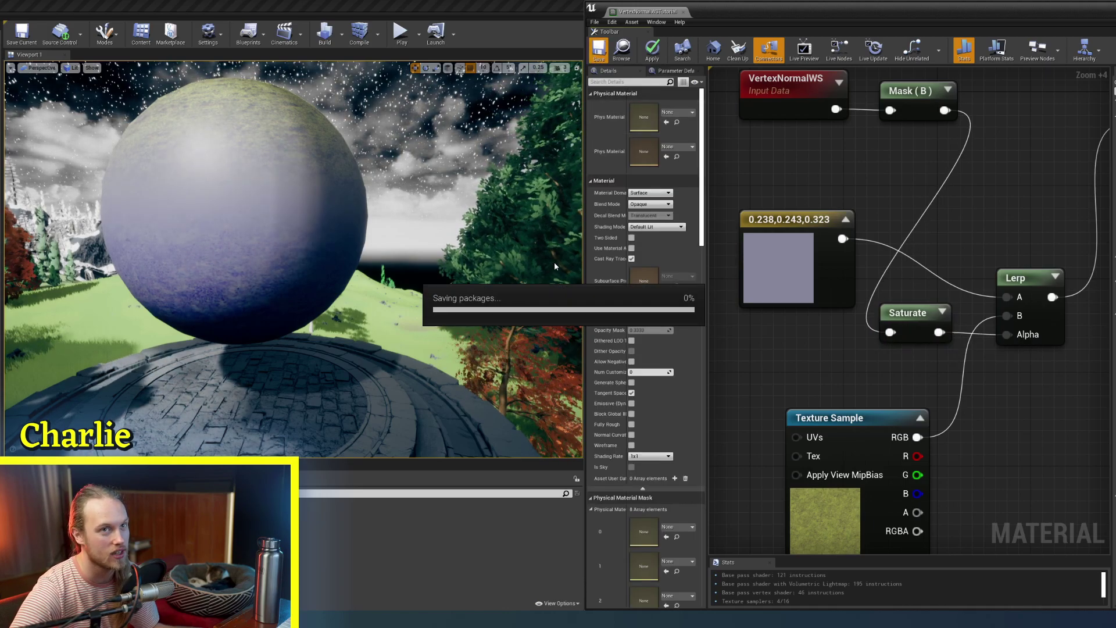
- Move the constant colour node down to clear space below the VertexNormalWS and mask nodes
mouse_move(257, 297)
right_mouse_down()
mouse_move(233, 297)
mouse_move(250, 297)
mouse_move(264, 360)
mouse_move(270, 270)
mouse_move(245, 274)
mouse_move(256, 279)
right_mouse_up()
left_click_drag(783, 285, 799, 332)
scroll(838, 186, "down", 1)
right_click_drag(838, 186, 834, 249)
left_click(809, 169)
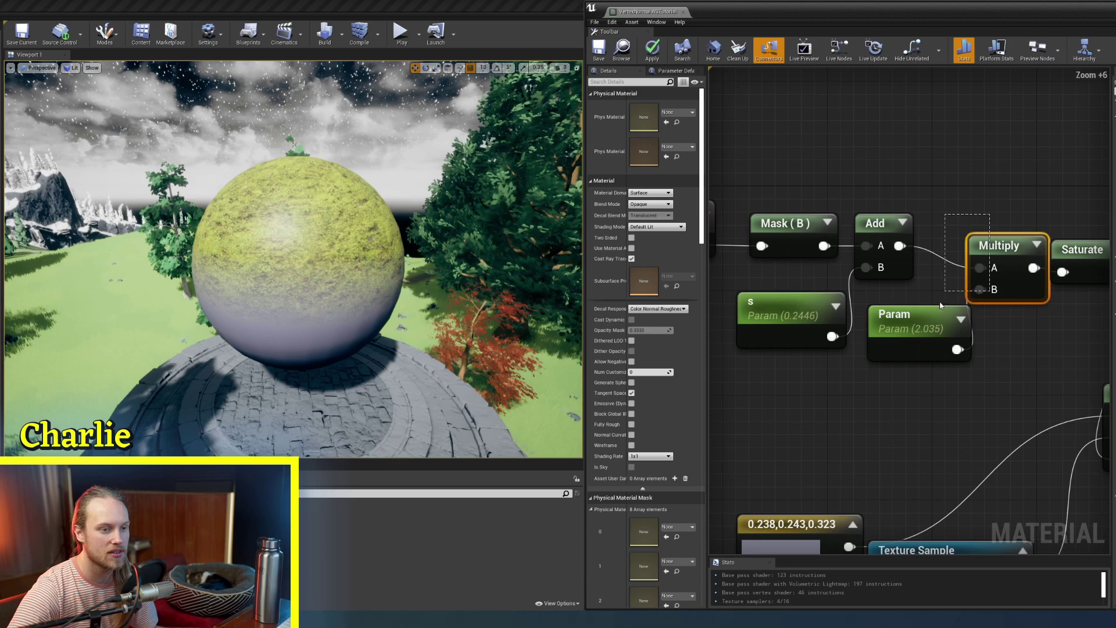
- Place the Multiply node in line beside the Add node and move its 2.035 parameter directly beneath it
left_click_drag(940, 306, 934, 319)
left_click_drag(1010, 243, 989, 220)
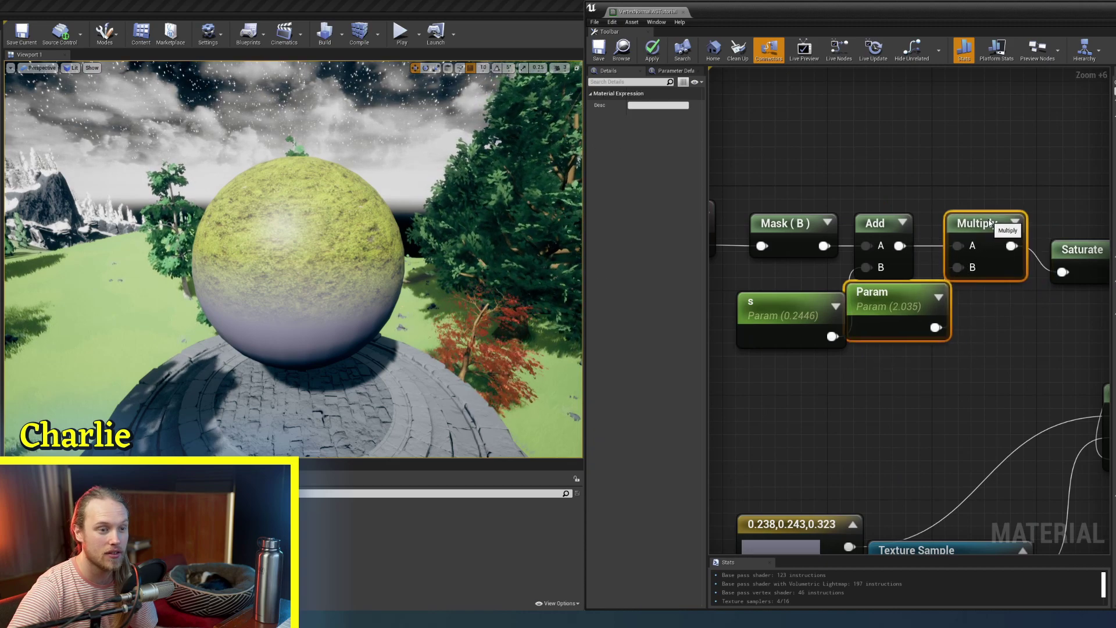
left_click(930, 273)
left_click_drag(904, 295, 969, 295)
right_click_drag(880, 331, 934, 334)
left_click_drag(1003, 294, 1004, 307)
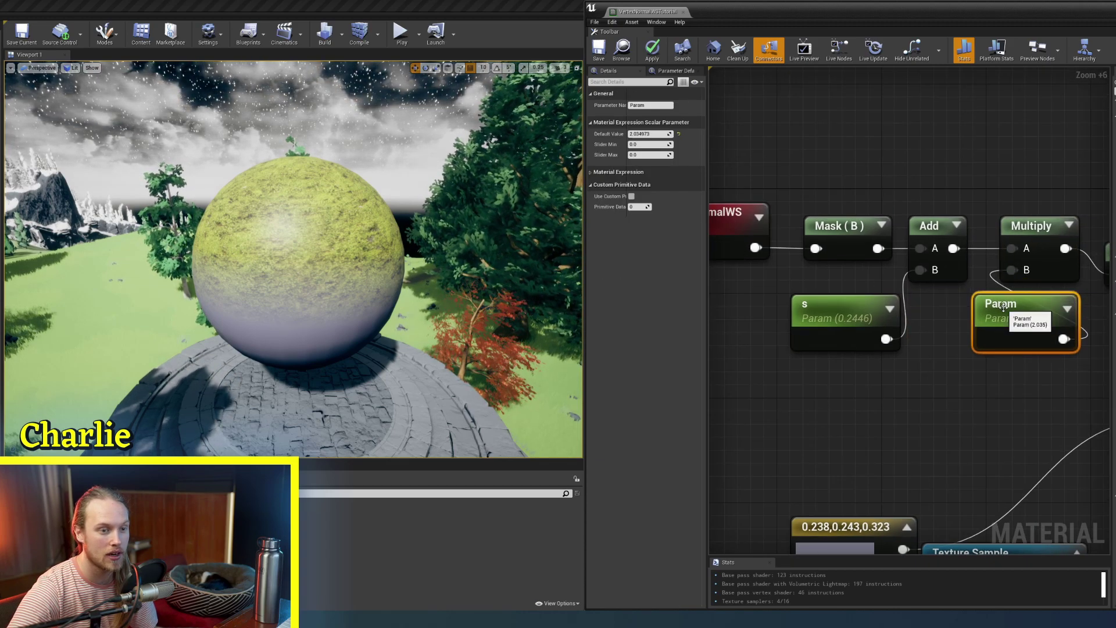
- Move the parameter feeding Add closer to it, and name the Add parameter OFFSET and the Multiply parameter HARDNESS
left_click(937, 312)
left_click_drag(819, 312, 871, 312)
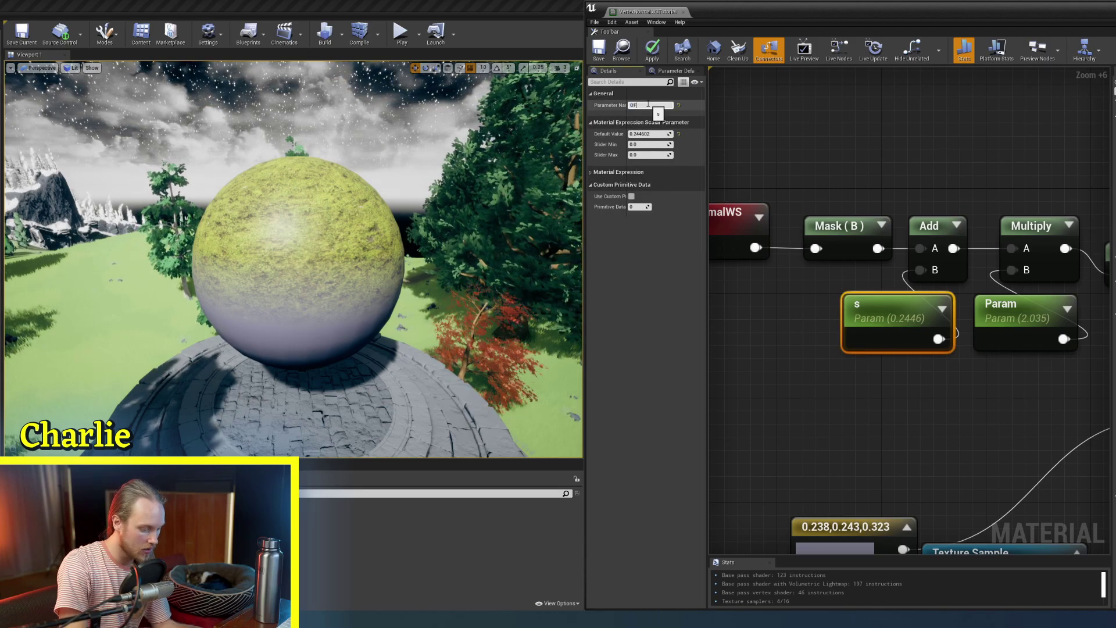
key("Return")
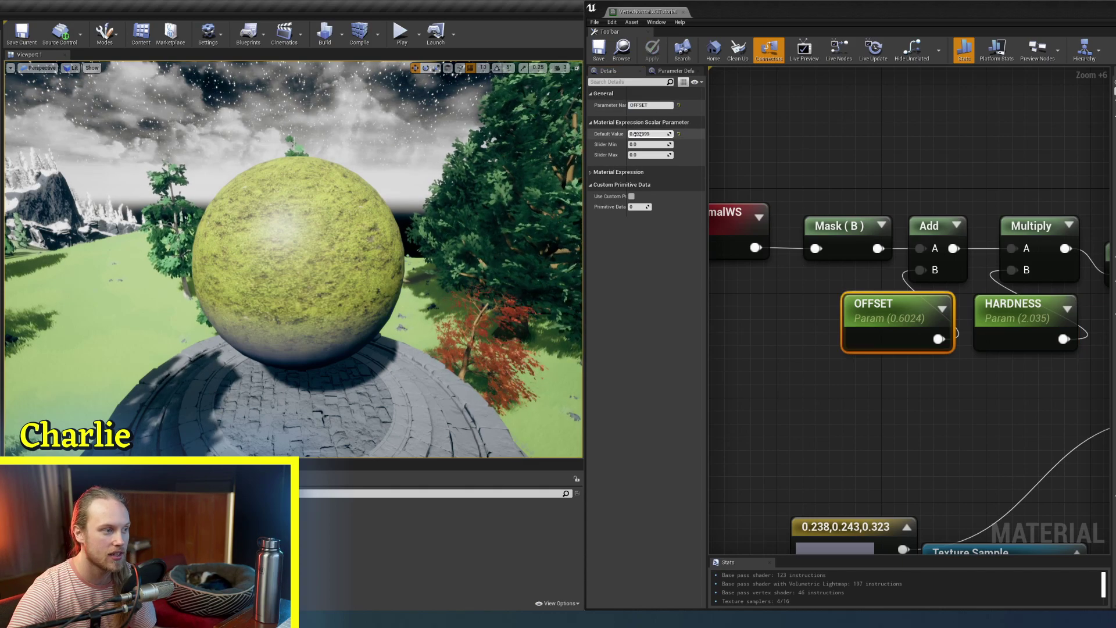
- Set the HARDNESS parameter to about 25.56 and the OFFSET parameter to about -0.3137
mouse_move(647, 134)
left_mouse_down()
mouse_move(623, 134)
mouse_move(667, 134)
mouse_move(649, 134)
left_mouse_up()
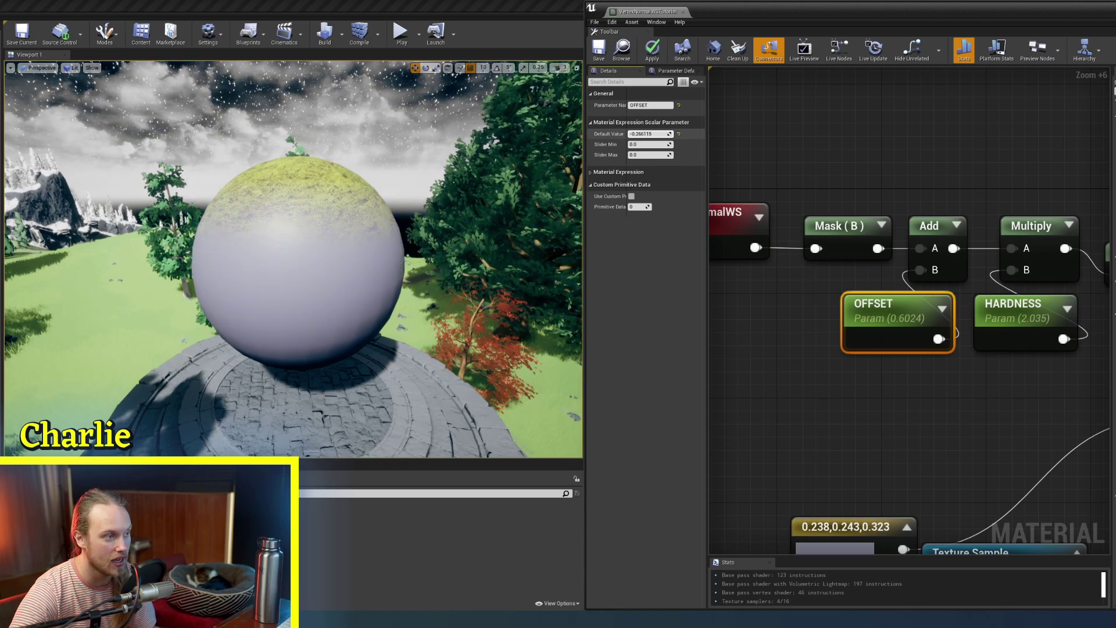
left_click(1003, 302)
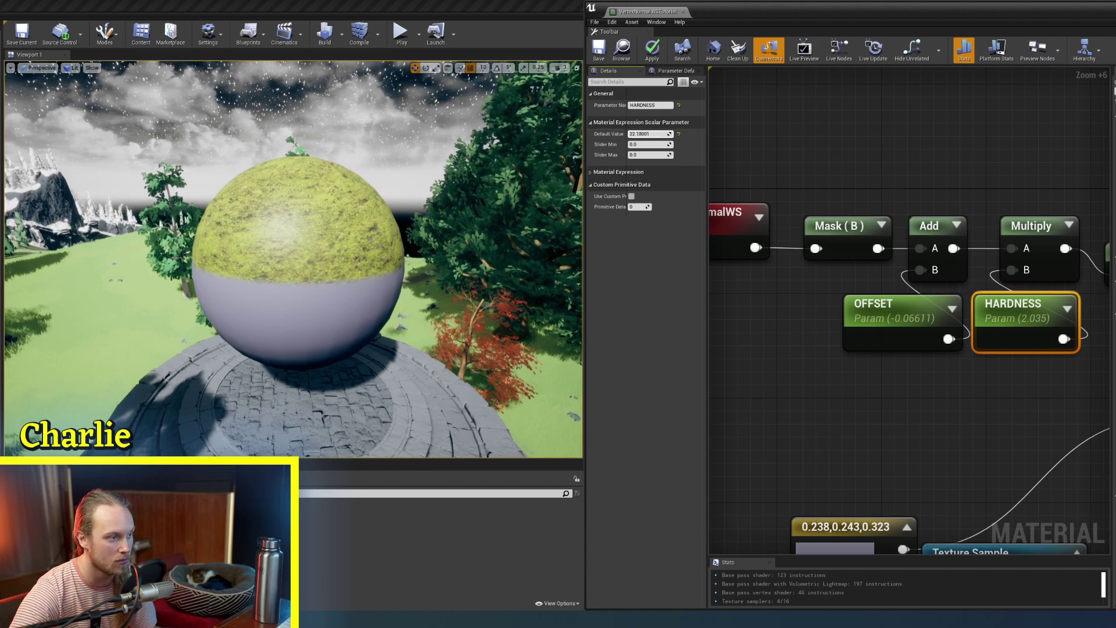
left_click(878, 314)
left_click_drag(650, 134, 636, 134)
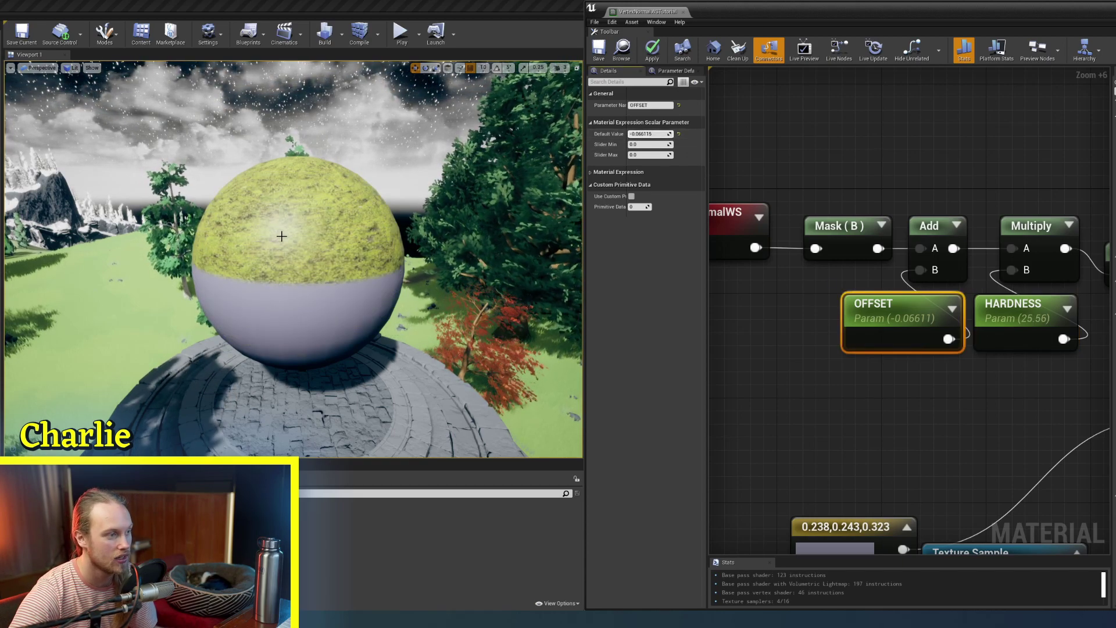
scroll(281, 236, "up", 4)
mouse_move(647, 134)
left_mouse_down()
mouse_move(631, 133)
mouse_move(665, 134)
mouse_move(639, 134)
left_mouse_up()
scroll(875, 440, "up", 2)
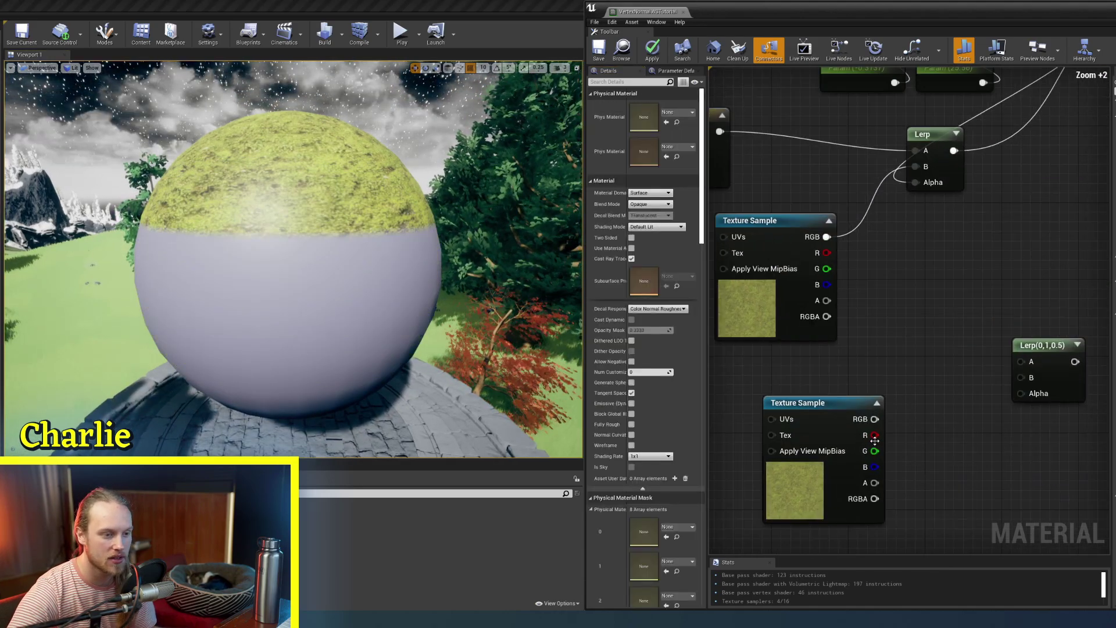
- Feed the lower Texture Sample's RGB into the new Lerp's B input and the Saturate output into its Alpha
left_click_drag(895, 415, 1025, 382)
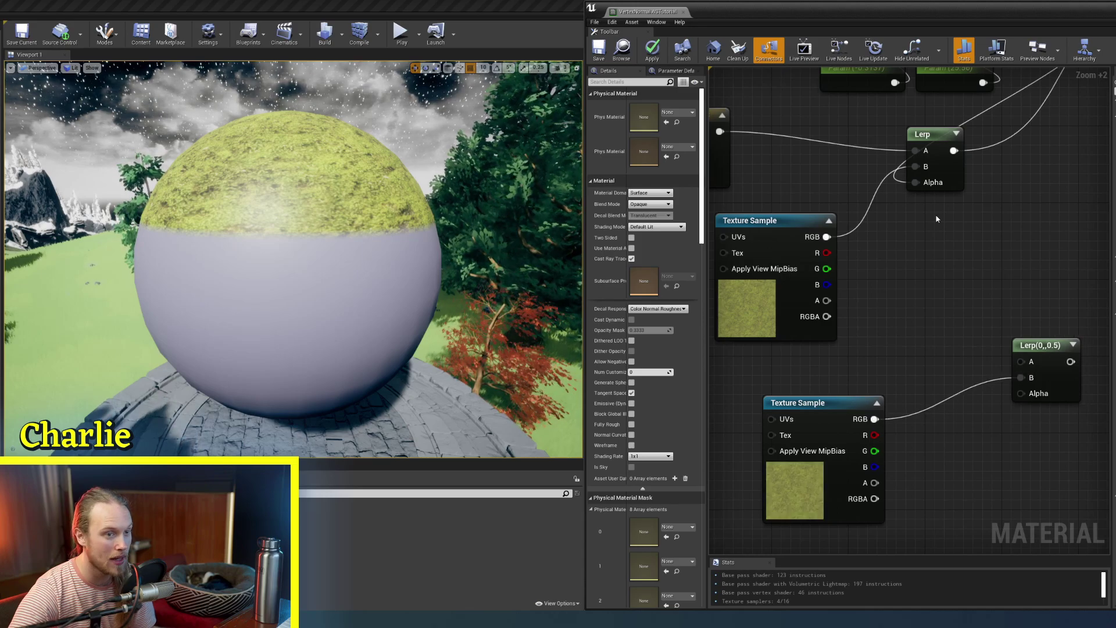
scroll(939, 215, "down", 3)
right_click_drag(943, 204, 906, 241)
left_click(978, 141)
left_click_drag(977, 138, 948, 367)
scroll(935, 333, "up", 4)
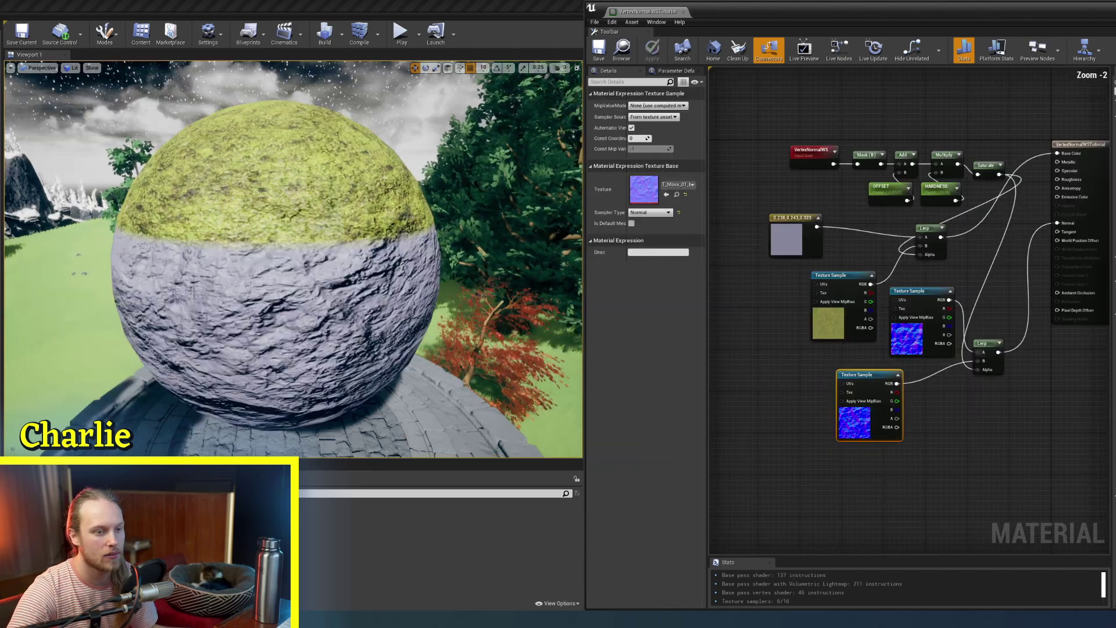
- Soften and raise the blend by setting HARDNESS to about 3.126 and OFFSET to about -0.409
scroll(929, 392, "up", 3)
left_click(901, 302)
right_click_drag(1029, 192, 1065, 297)
left_click(889, 209)
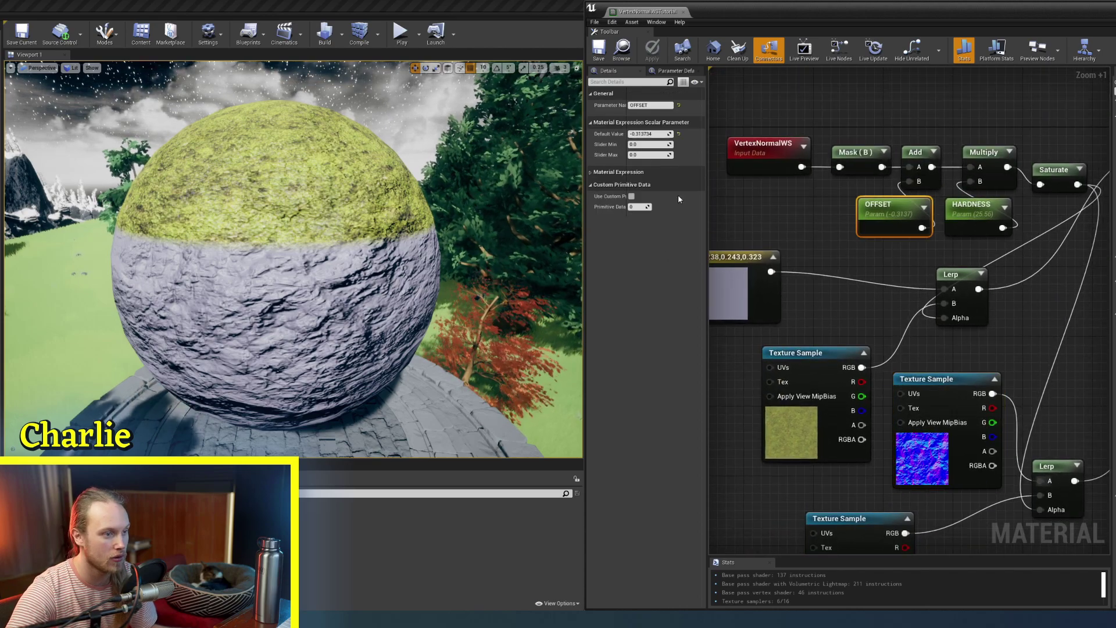
left_click_drag(641, 133, 701, 154)
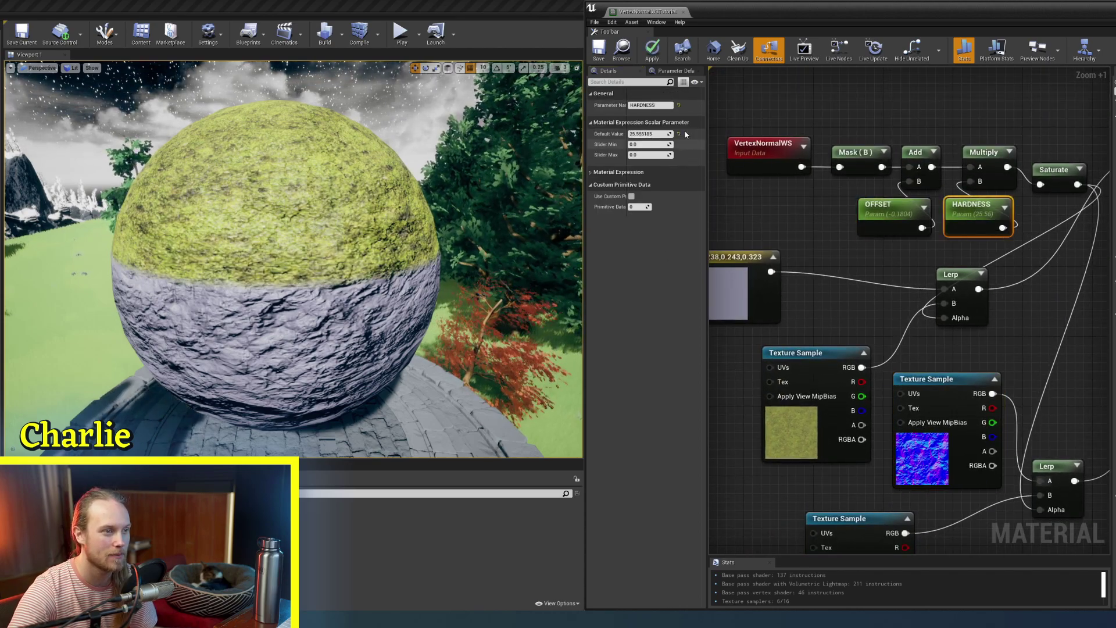
left_click_drag(646, 134, 598, 134)
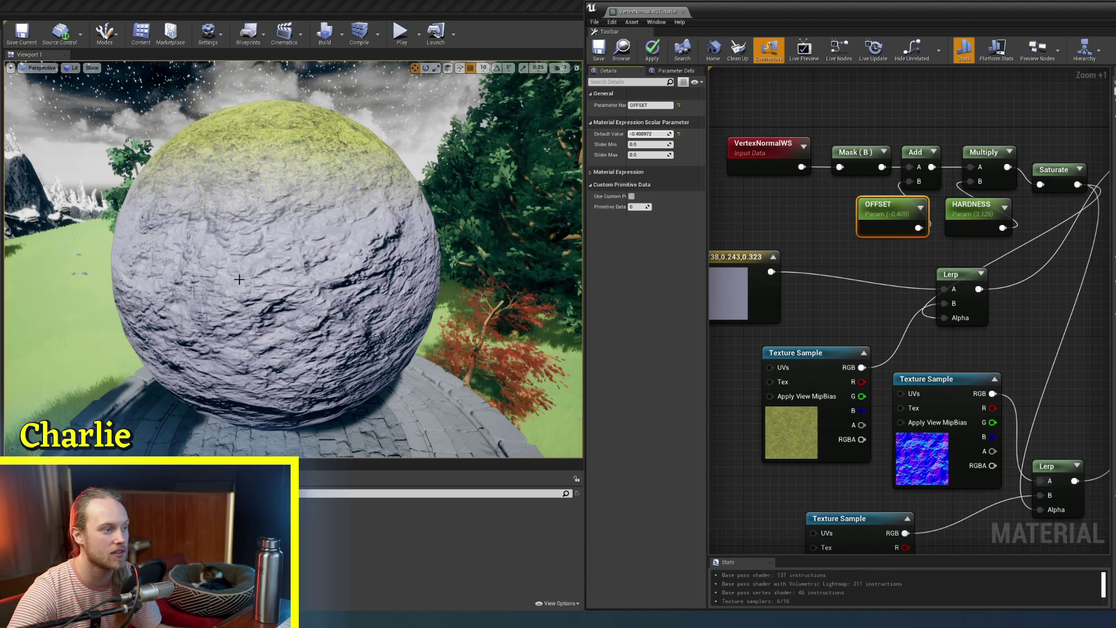
right_click_drag(239, 279, 375, 271)
right_click_drag(230, 320, 236, 314)
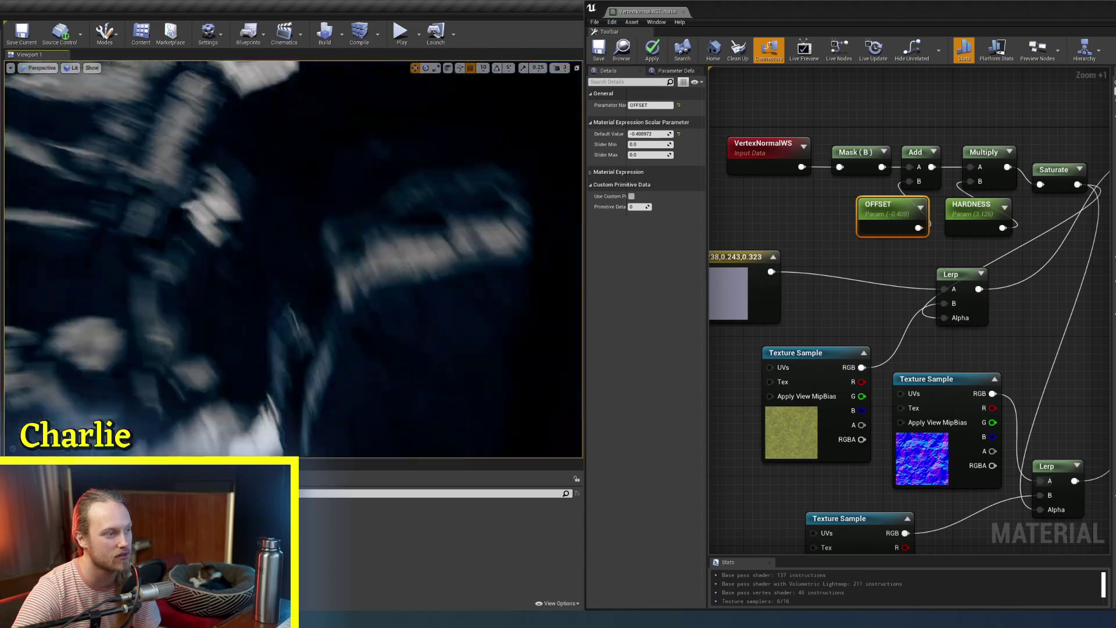
mouse_move(293, 259)
right_mouse_down()
mouse_move(314, 262)
mouse_move(314, 291)
mouse_move(296, 250)
mouse_move(273, 255)
right_mouse_up()
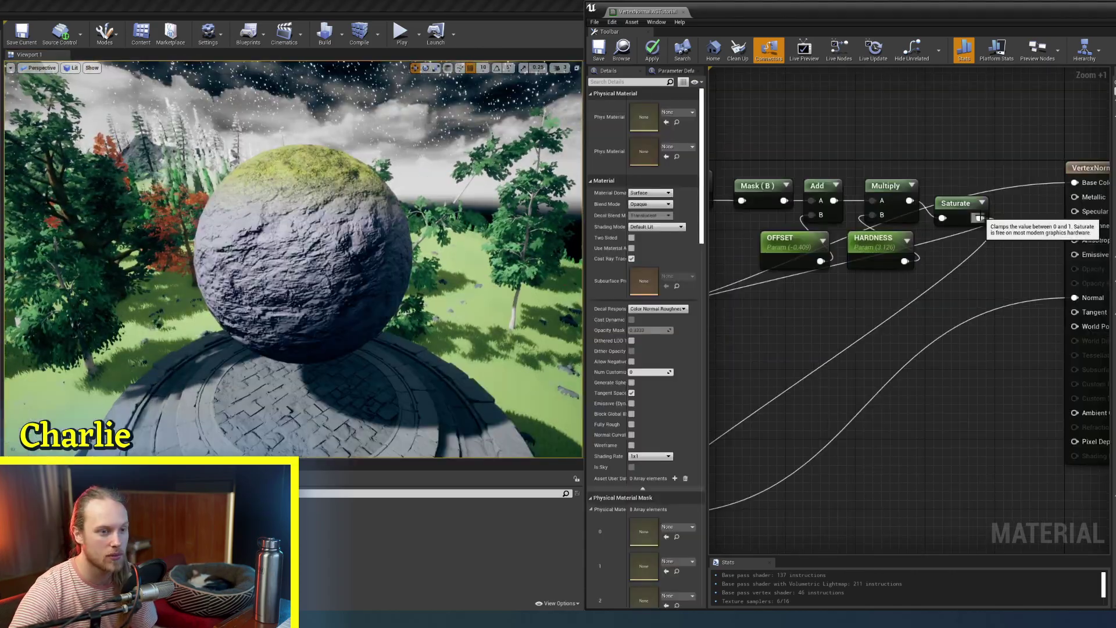
- Add a Multiply node with the Saturate output in its A input and place it below the Saturate node
left_click_drag(979, 217, 943, 410)
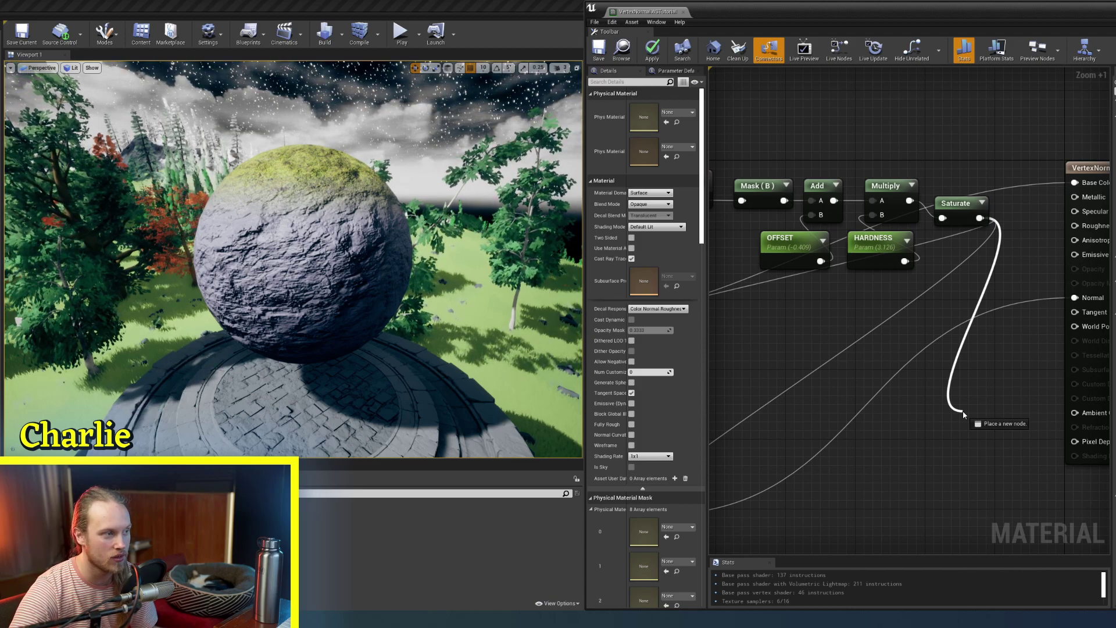
left_click_drag(963, 414, 961, 416)
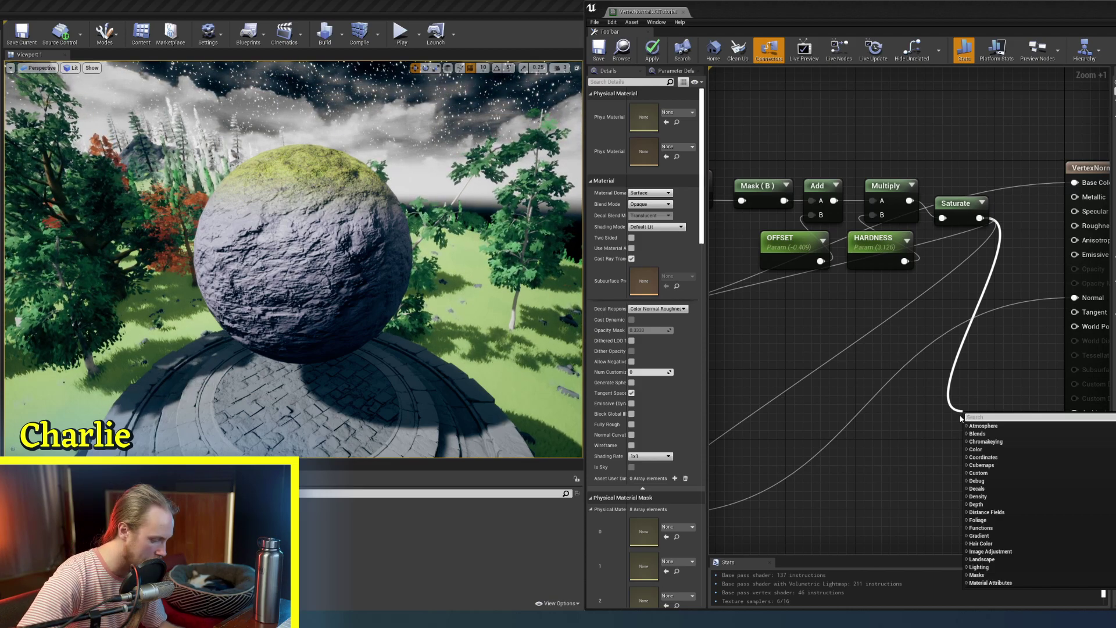
type("mul")
key("Return")
scroll(1004, 214, "up", 4)
right_click_drag(1004, 215, 935, 196)
left_click(886, 204)
right_click_drag(901, 467, 857, 381)
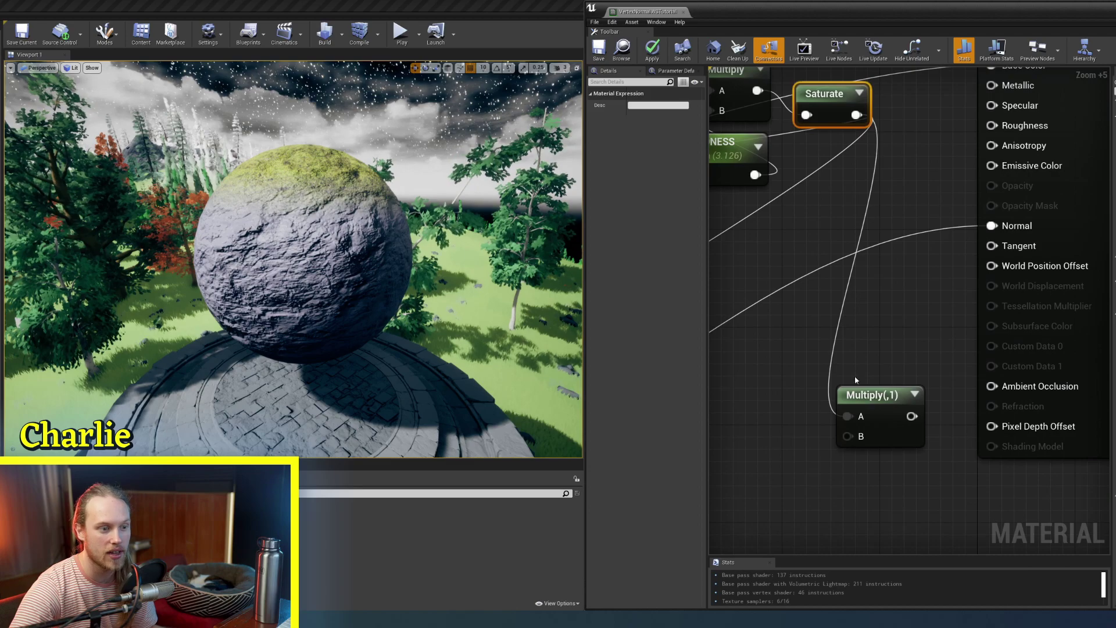
left_click_drag(899, 398, 833, 292)
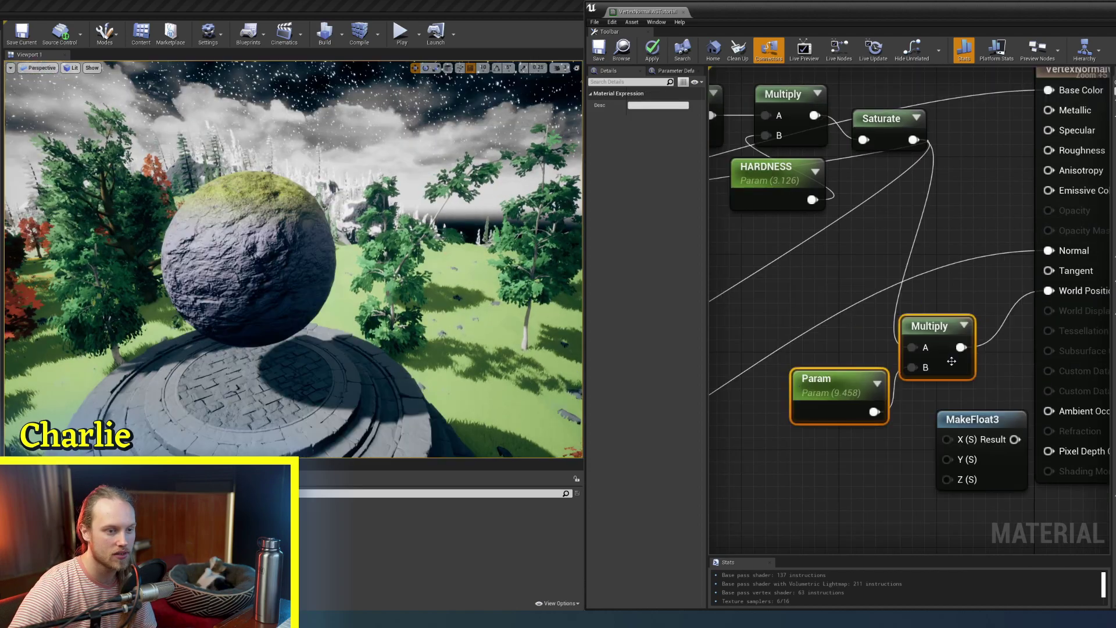
- Route the new Multiply's output through the Z input of a MakeFloat3 node into World Position Offset
left_click_drag(930, 337, 860, 328)
left_click_drag(970, 398, 946, 395)
left_click(953, 323)
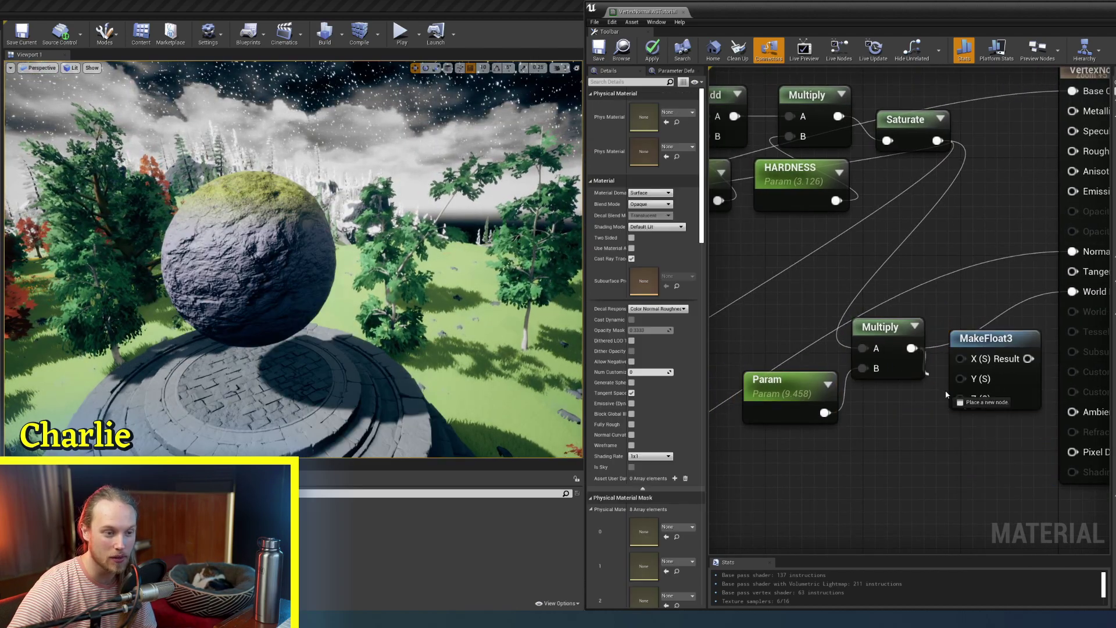
scroll(990, 380, "down", 2)
left_click(976, 362)
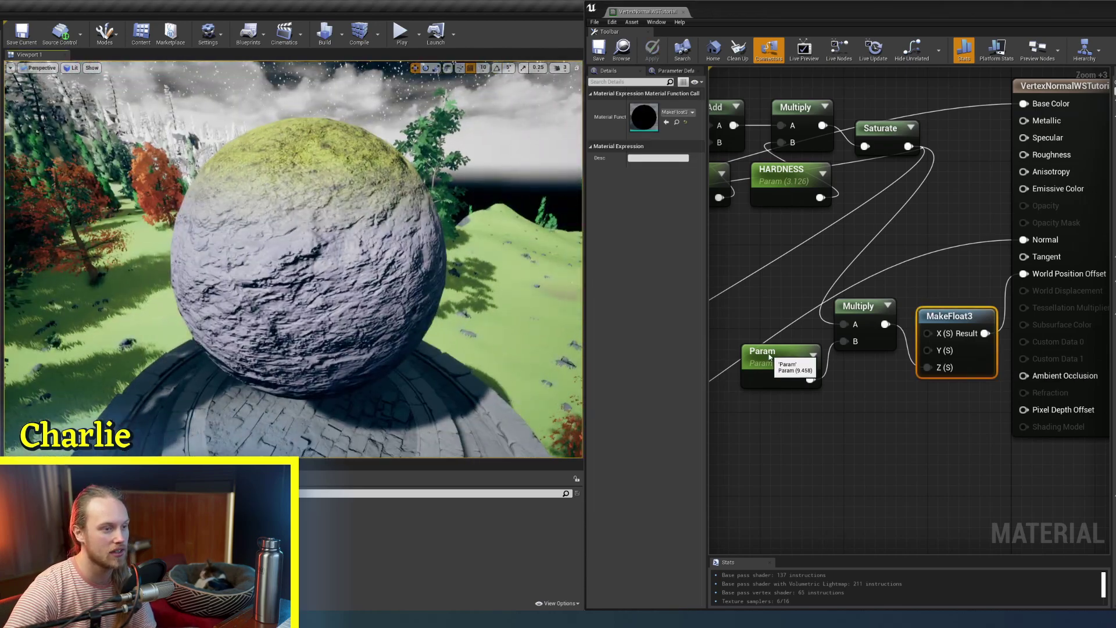
- Test the vertical displacement by setting the parameter feeding Multiply to about 1230 and then to about -189.8
left_click(769, 356)
left_click_drag(649, 134, 680, 133)
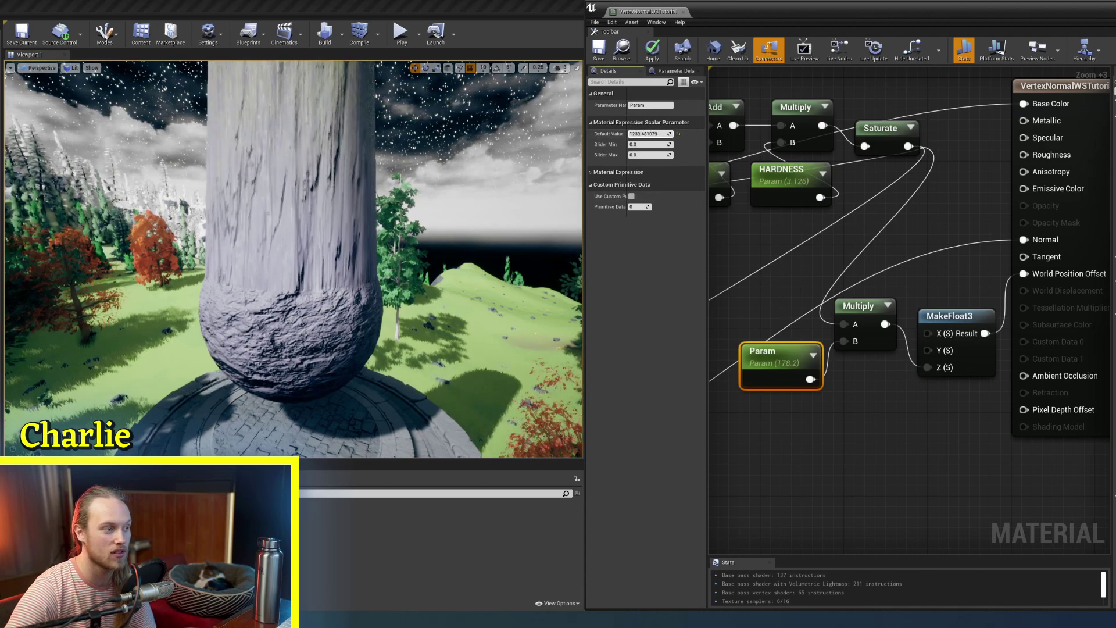
left_click_drag(650, 134, 630, 133)
mouse_move(290, 233)
left_mouse_down("alt")
mouse_move(291, 311)
mouse_move(285, 227)
left_mouse_up("alt")
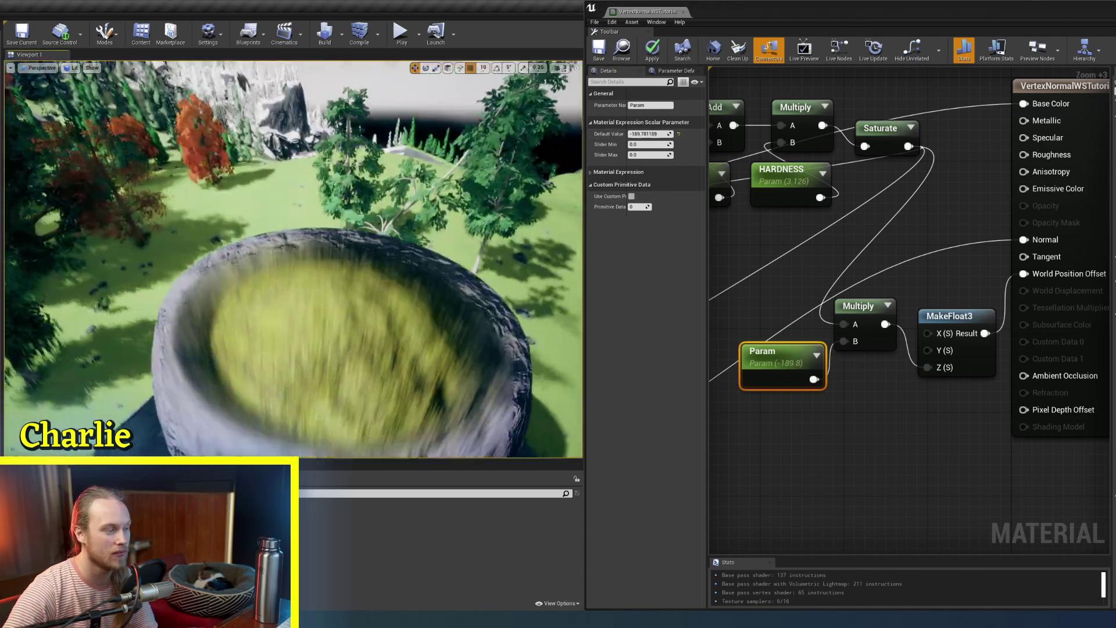
right_click_drag(285, 227, 343, 238, "alt")
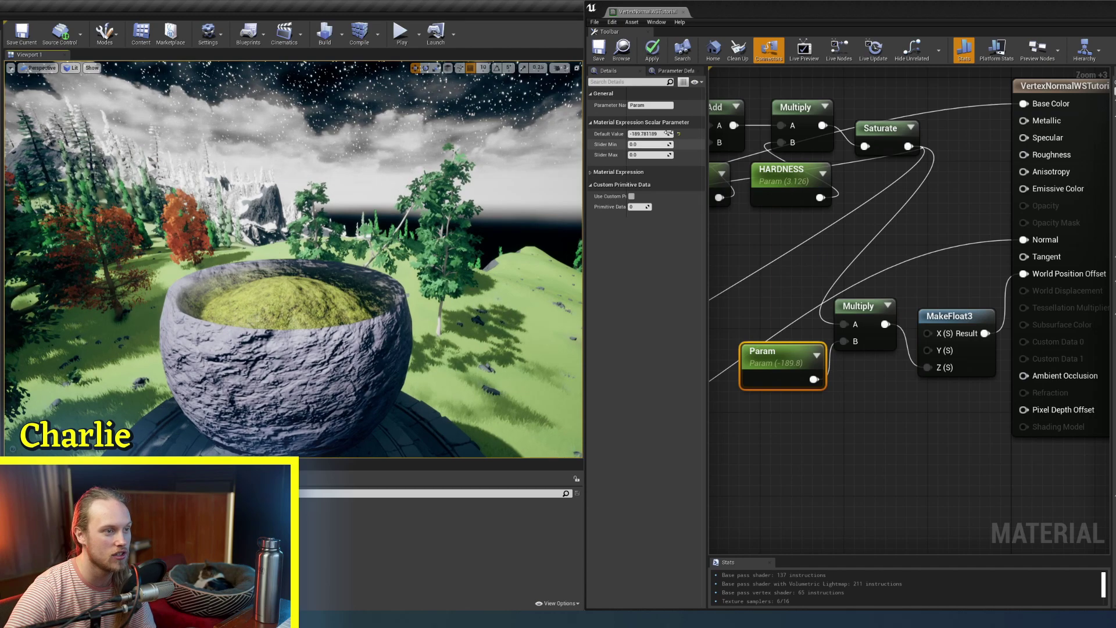
left_click_drag(647, 134, 669, 134)
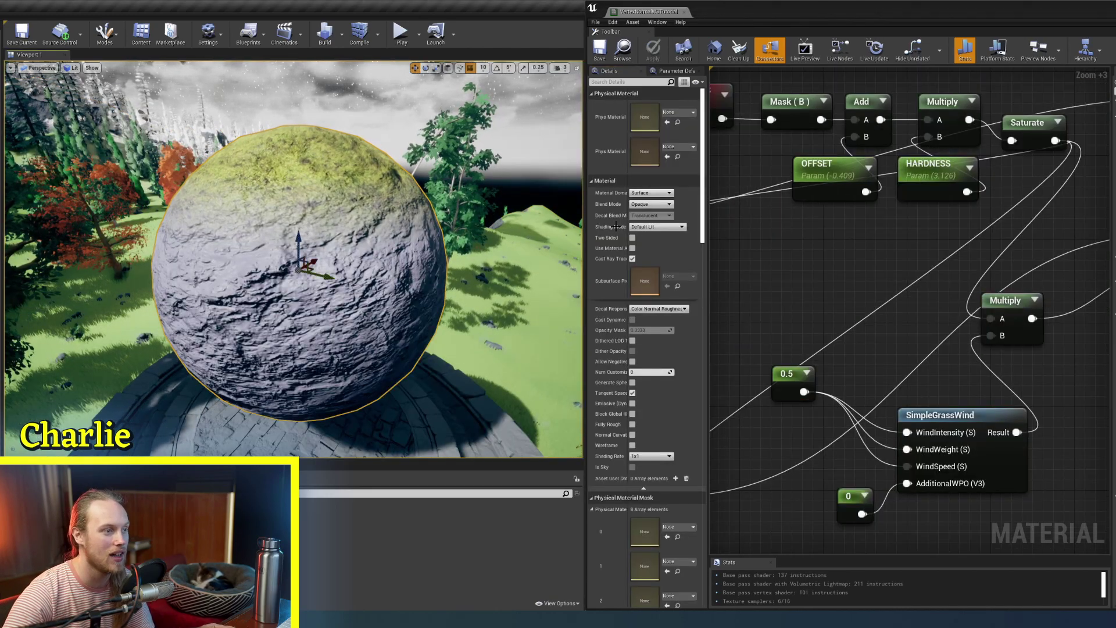
- Move the SimpleGrassWind node beside the Multiply node and set OFFSET to about -0.0645
left_click(979, 420)
left_click_drag(979, 420, 937, 367)
right_click_drag(883, 284, 900, 318)
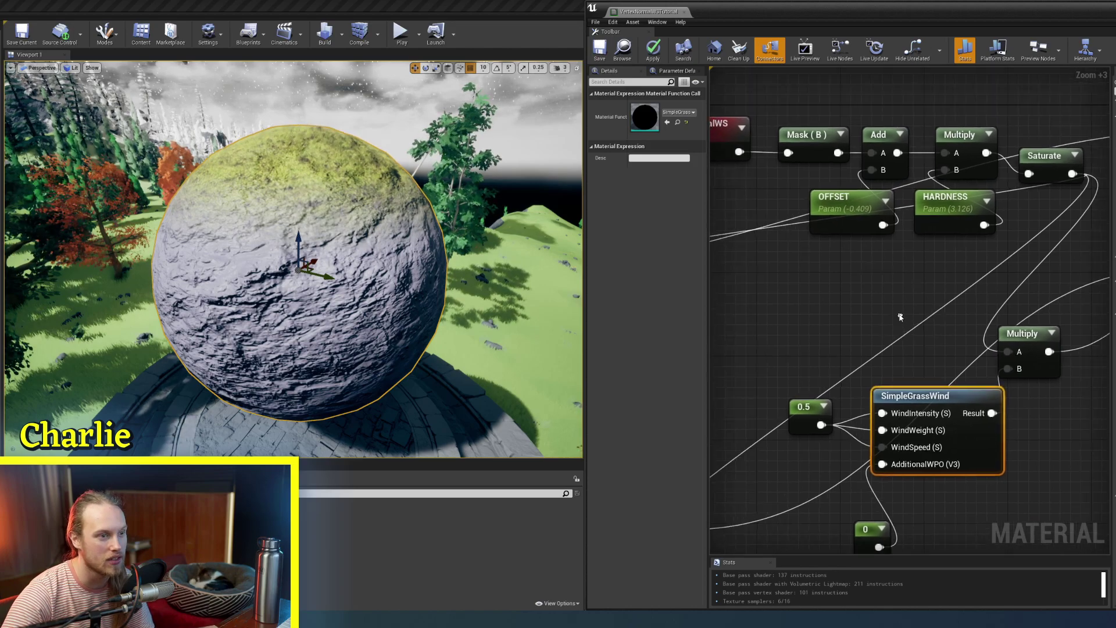
left_click(901, 317)
left_click(857, 220)
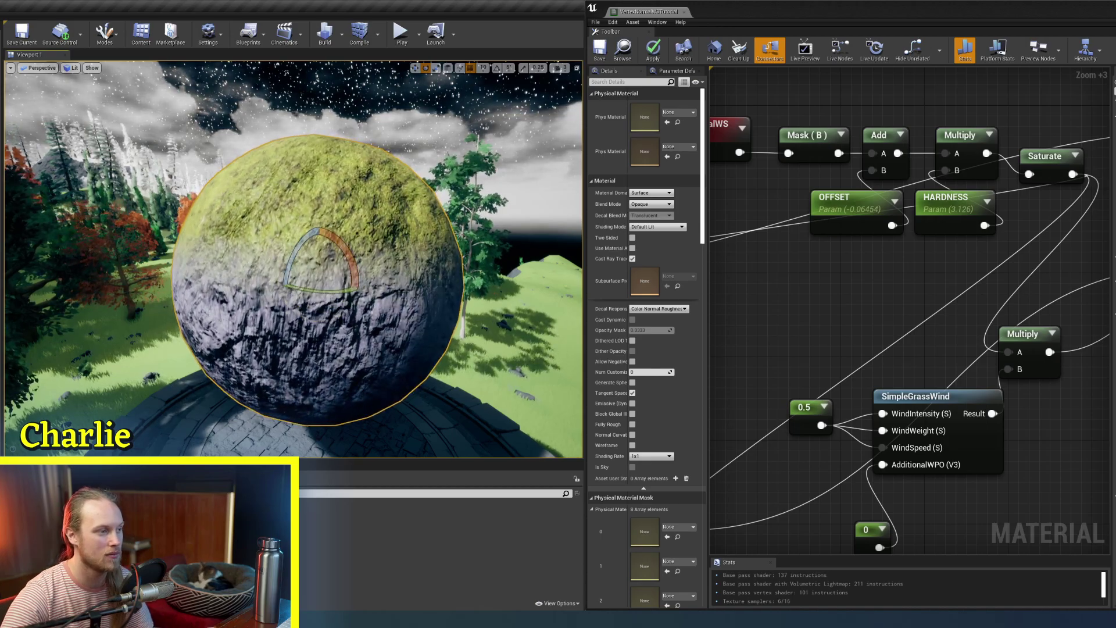
- Rotate the cylinder mesh in the level to several angles to check the blend on its upward-facing side
right_click_drag(294, 259, 320, 259)
key("w")
right_click_drag(307, 154, 285, 348)
key("w")
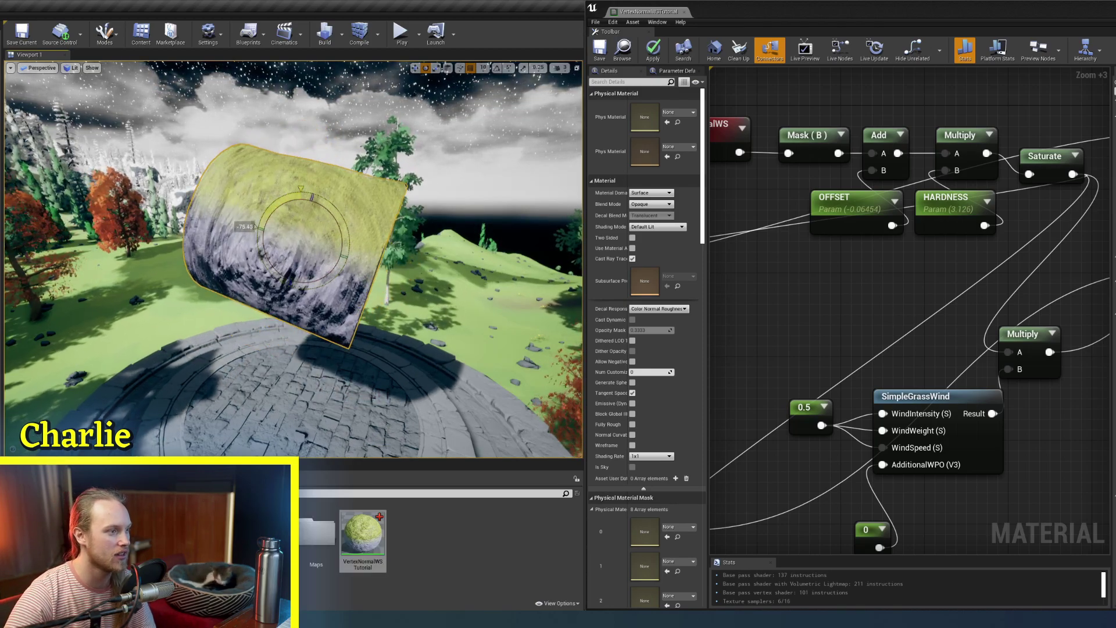
right_click_drag(344, 188, 313, 190)
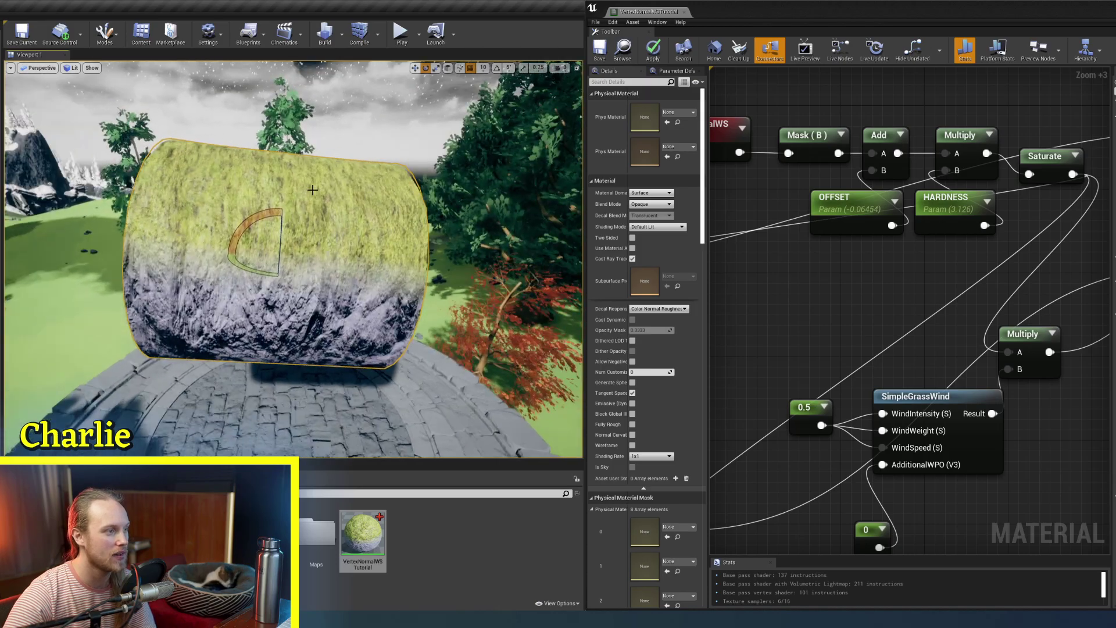
left_click_drag(228, 259, 238, 326)
key("e")
right_click_drag(391, 167, 366, 218)
left_click_drag(262, 198, 272, 256)
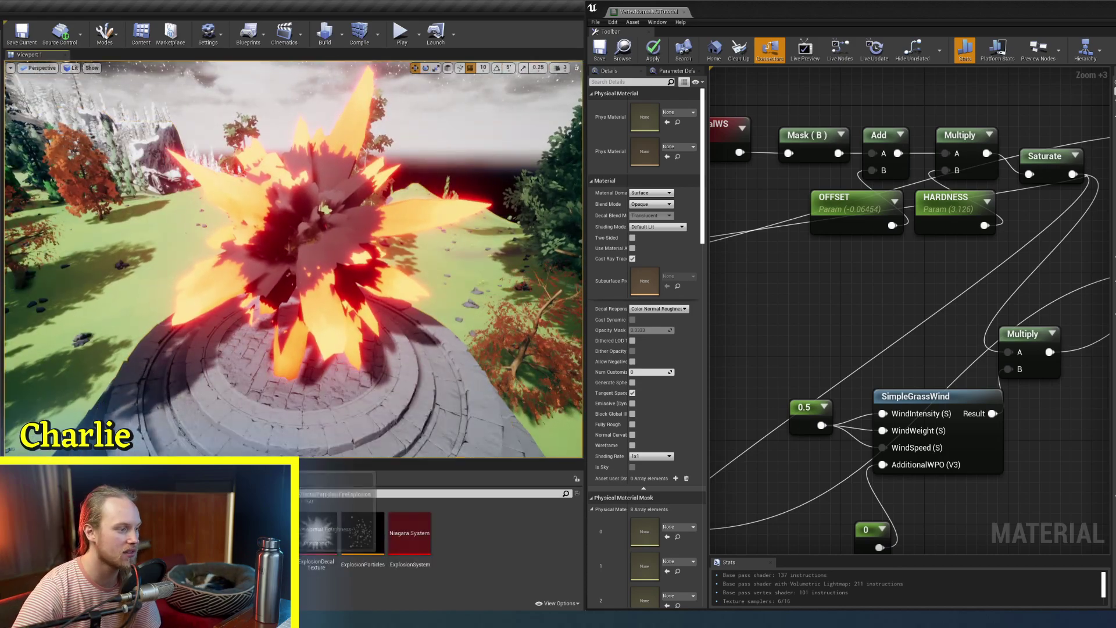
- Open the explosion material and examine how its VertexNormalWS node connects to the Multiply and ExplosionSize nodes
double_click(223, 531)
right_click_drag(764, 348, 933, 338)
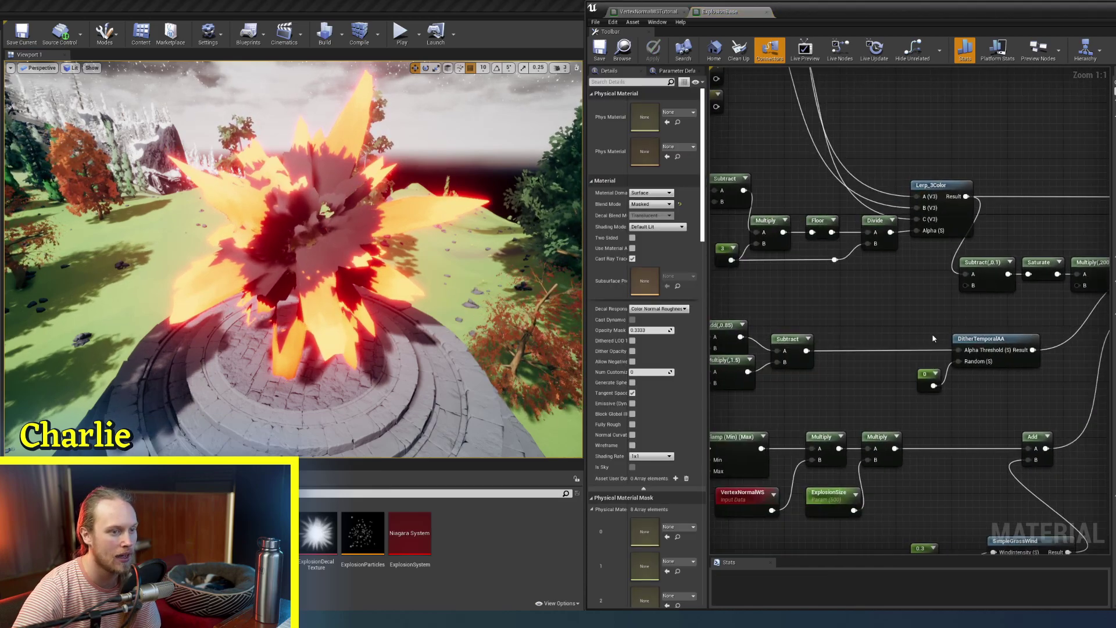
left_click_drag(400, 333, 465, 297, "alt")
right_click_drag(400, 333, 400, 334)
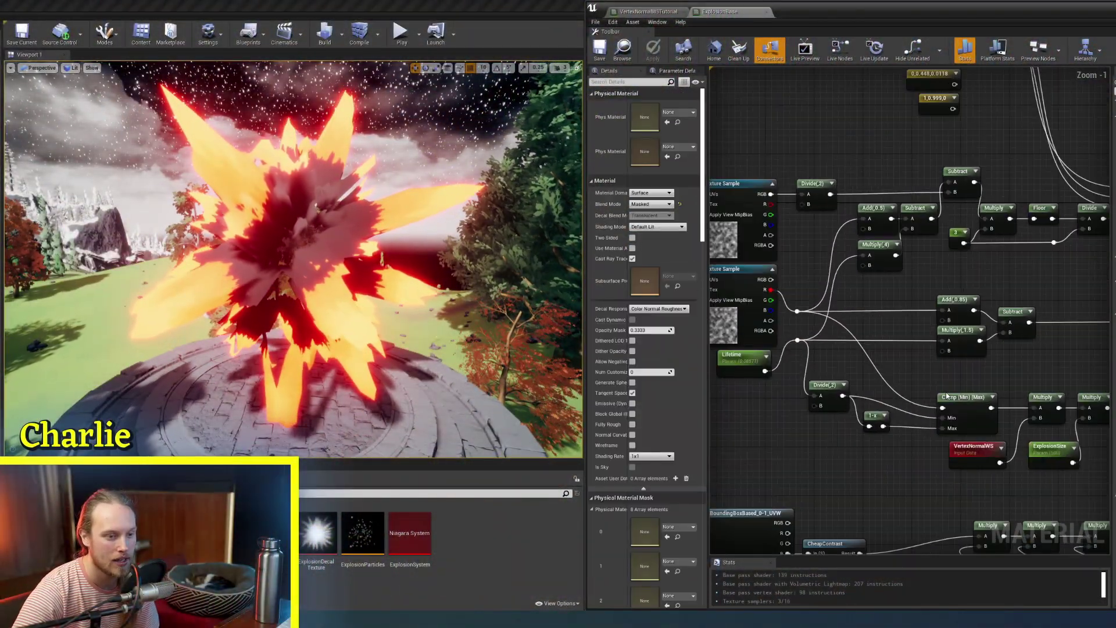
scroll(946, 395, "up", 8)
left_click(823, 333)
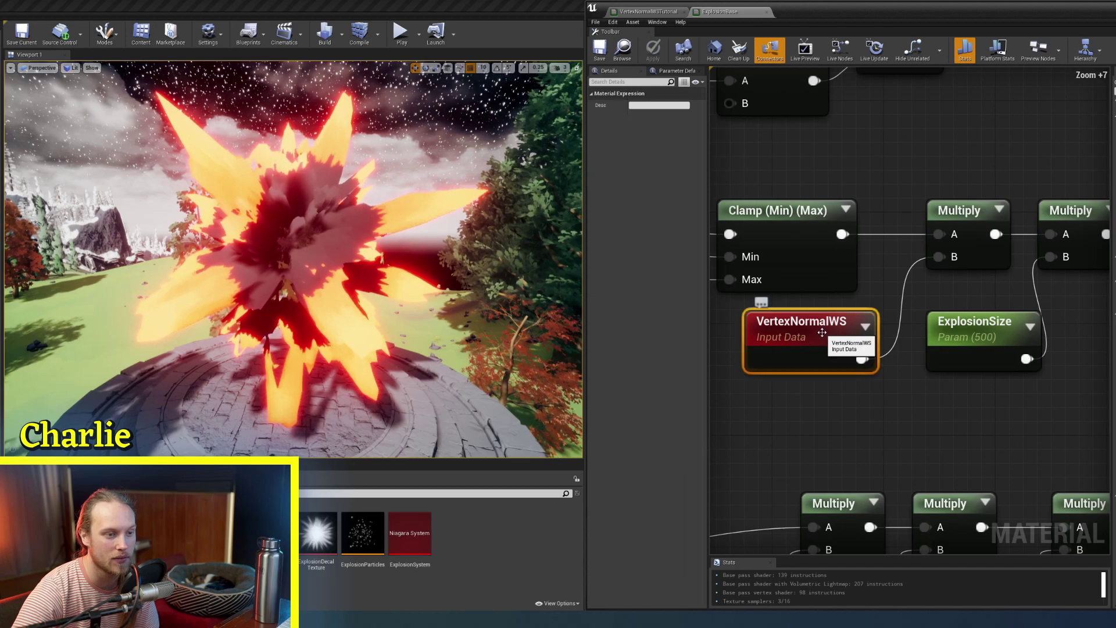
- Set ExplosionSize to about 50.71 and shift the VertexNormalWS node slightly beneath the Clamp node
right_click_drag(822, 333, 871, 319)
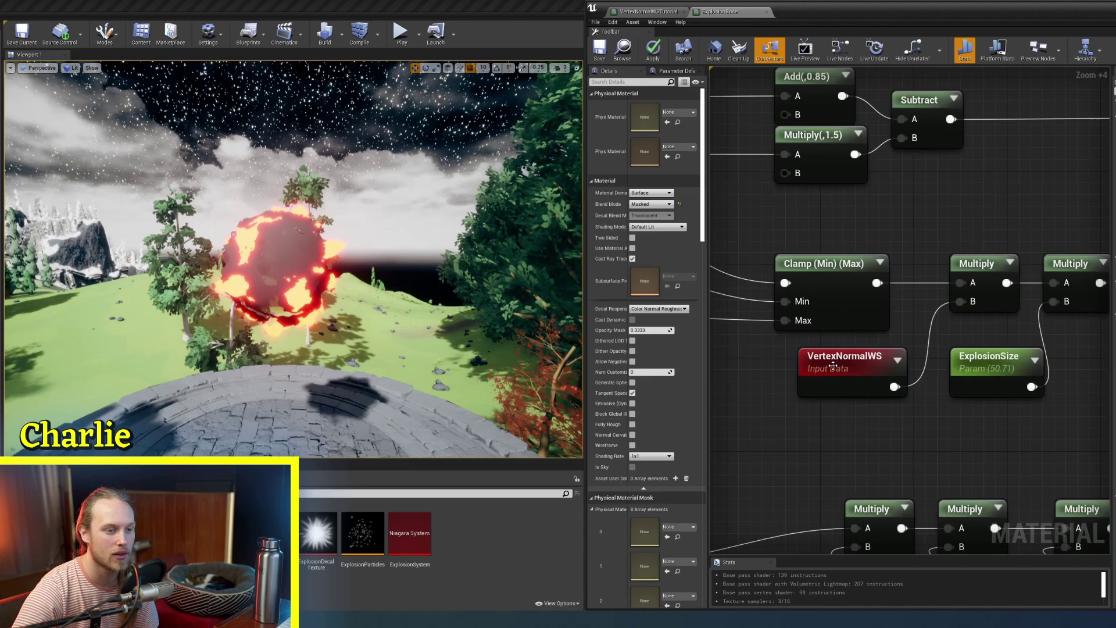
right_click_drag(970, 258, 615, 425)
right_click_drag(1042, 249, 911, 256)
left_click_drag(872, 375, 848, 375)
left_click(283, 268)
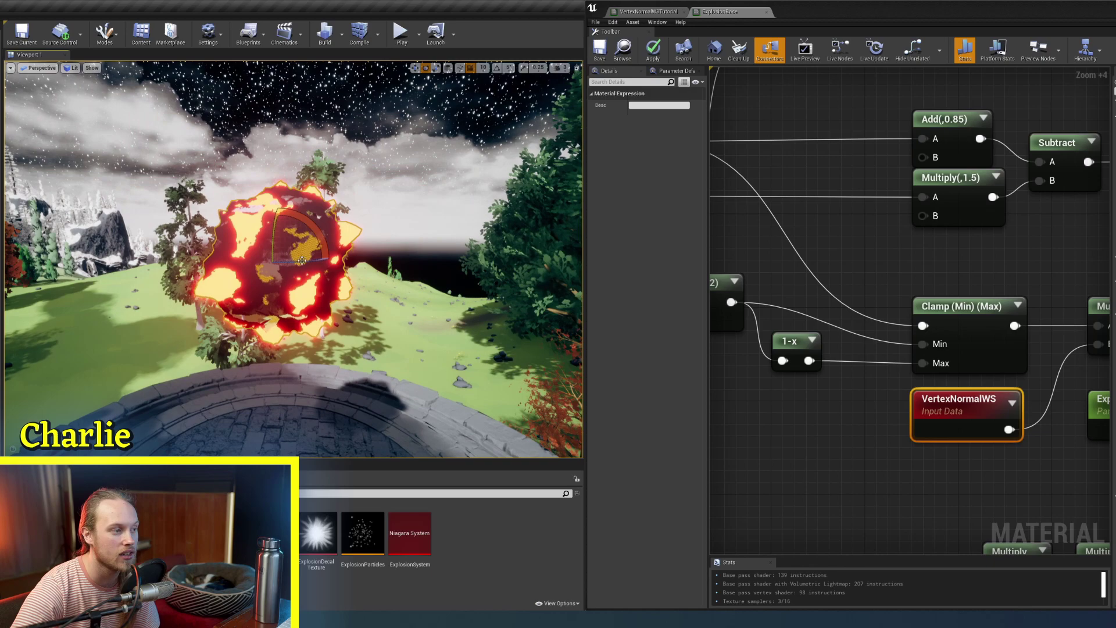
right_click_drag(803, 290, 895, 304)
left_click(893, 276)
right_click(894, 268)
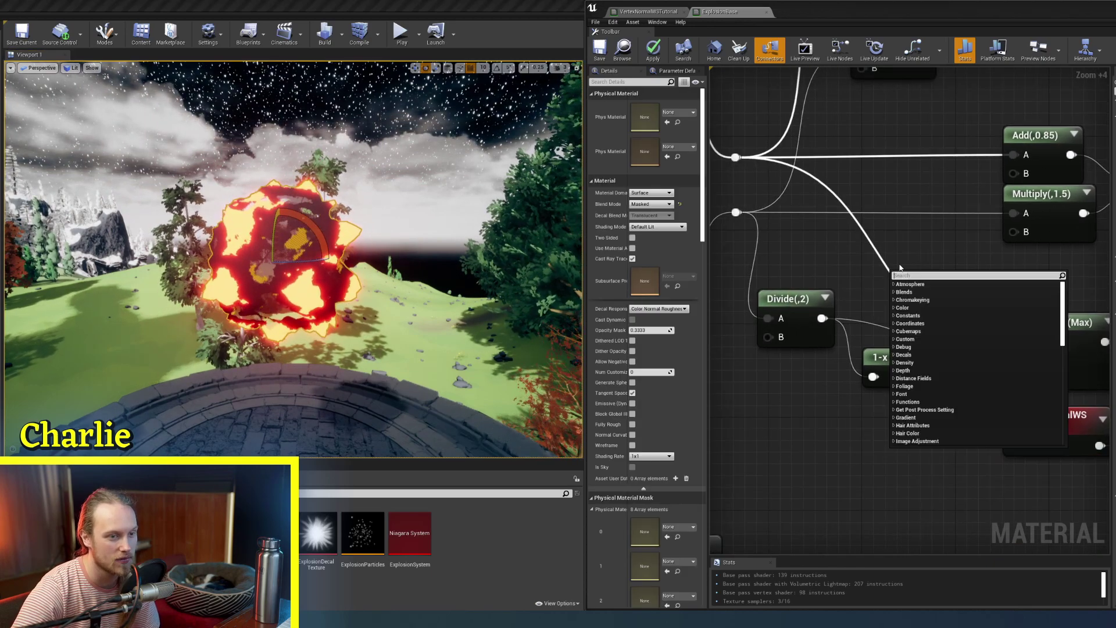
right_click_drag(733, 250, 815, 247)
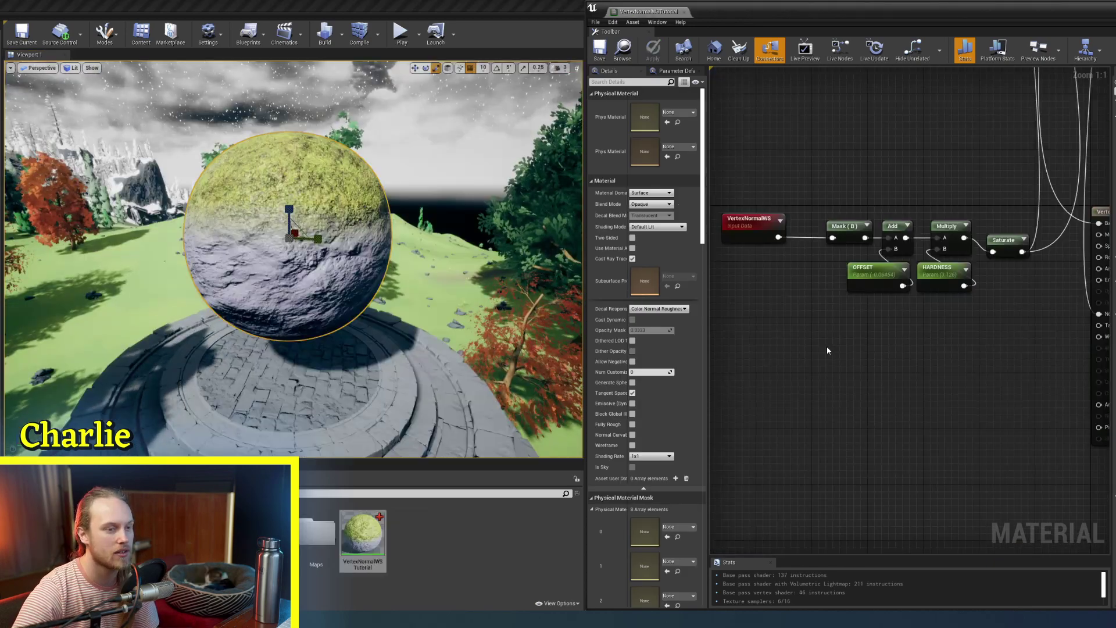
- Add a Multiply node fed by the VertexNormalWS output and connect its result to World Position Offset
right_click_drag(826, 347, 828, 316)
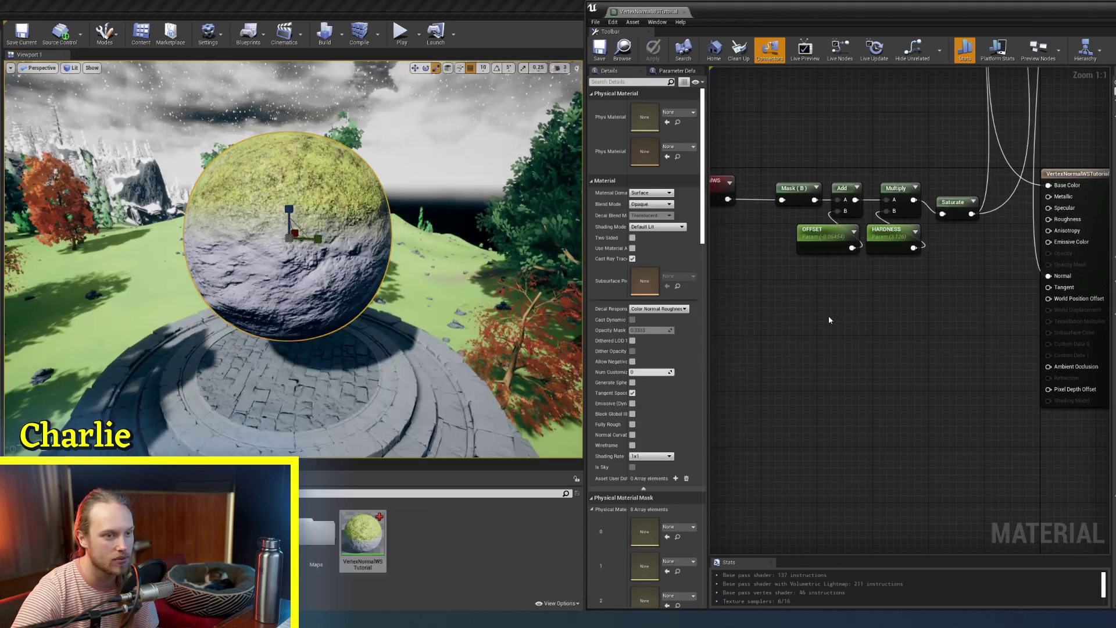
right_click_drag(756, 226, 805, 224)
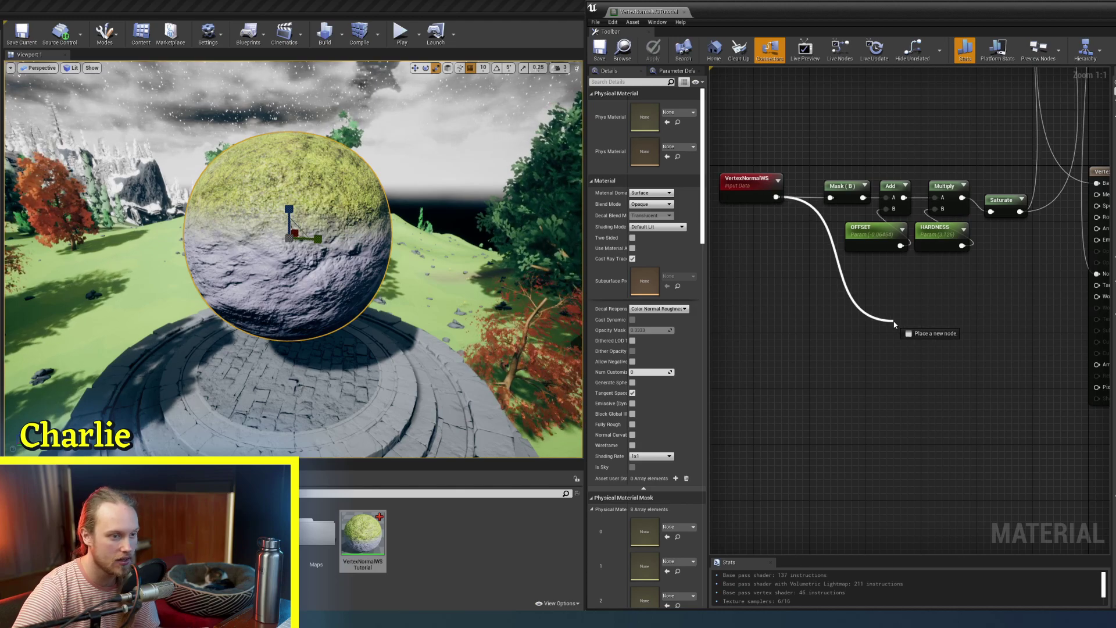
left_click_drag(894, 325, 892, 325)
type("mult")
key("Return")
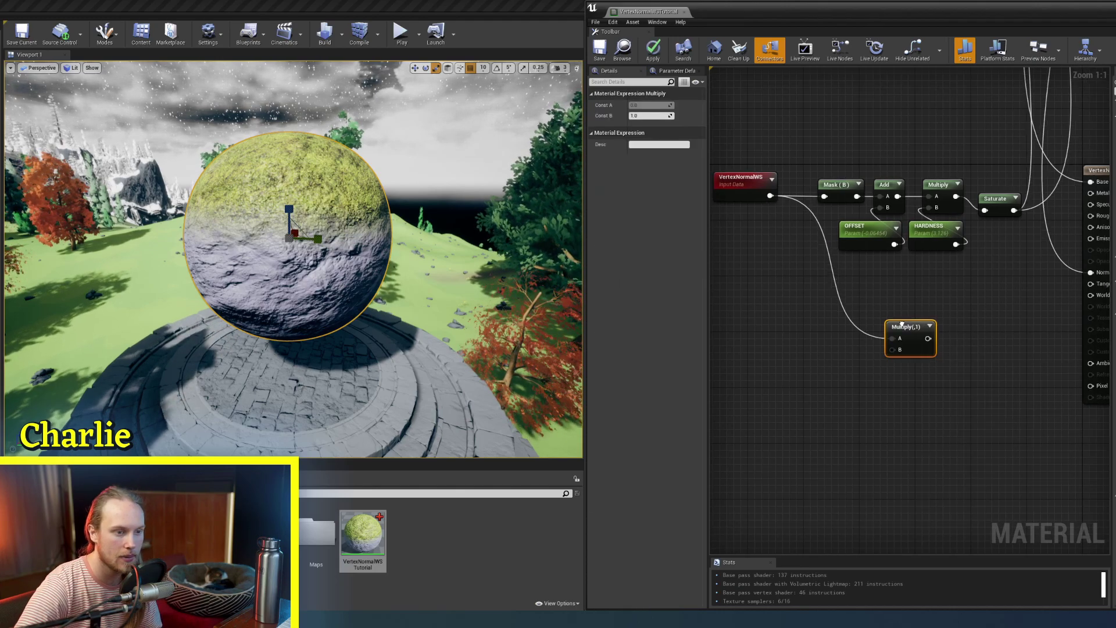
left_click_drag(828, 327, 1076, 255)
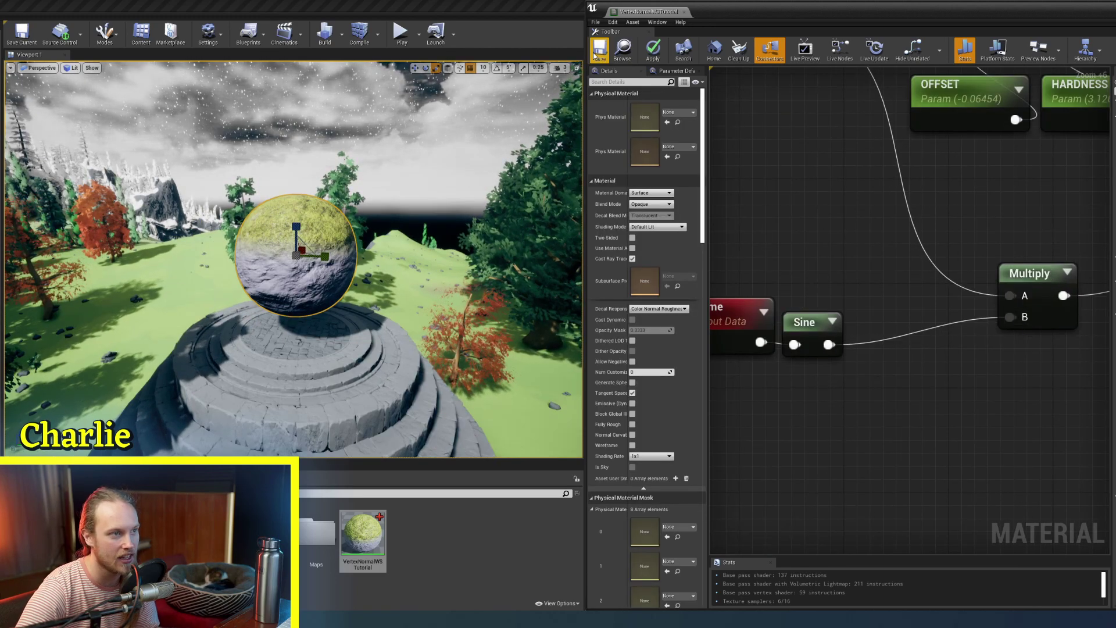
- Insert a Multiply node with Const B set to 10 after the Sine node and line it up beside Sine
left_click_drag(872, 342, 872, 343)
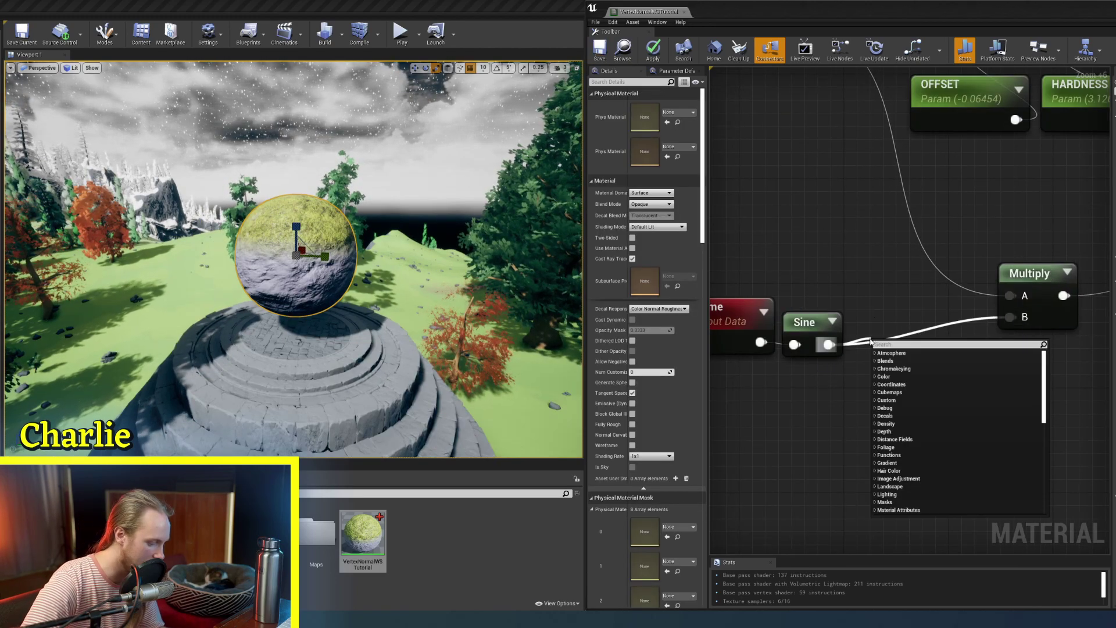
type("multiply")
key("Return")
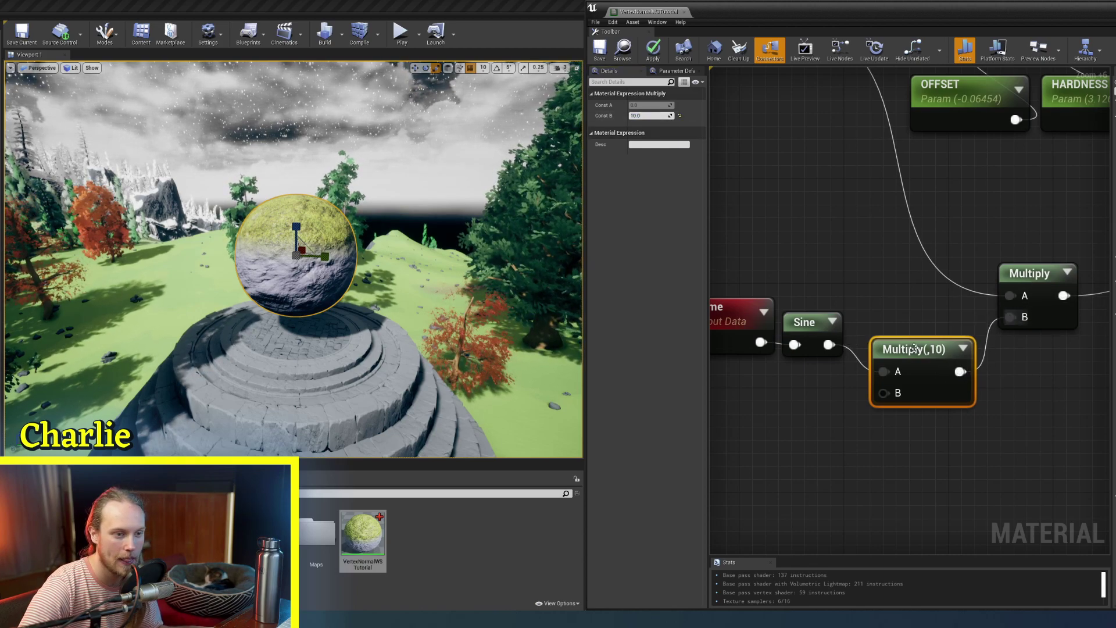
left_click_drag(914, 348, 913, 321)
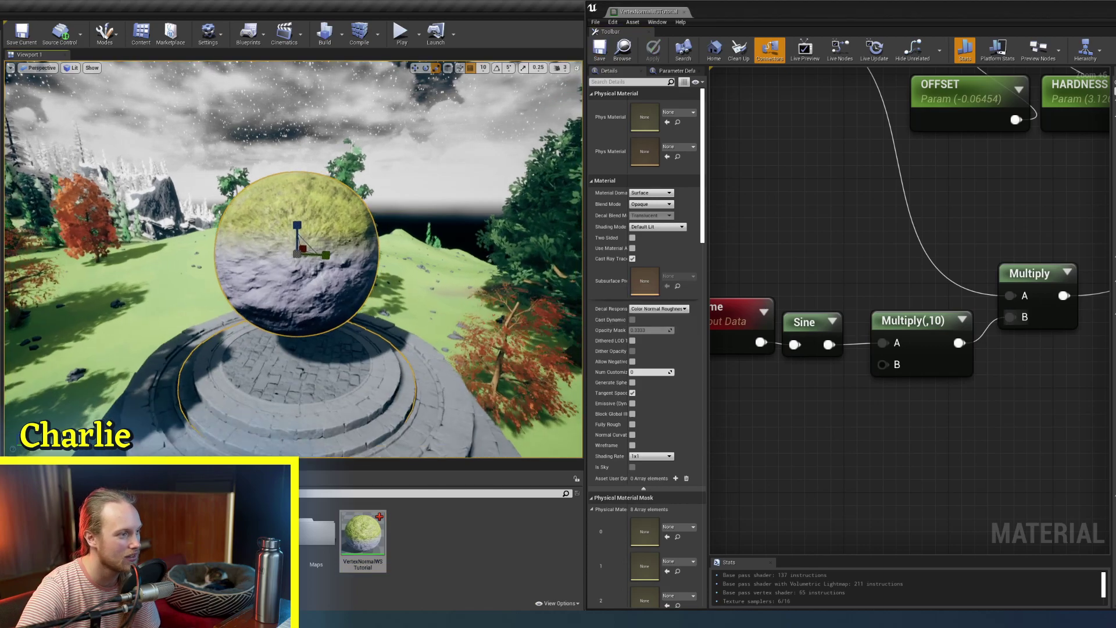
right_click_drag(443, 358, 453, 360)
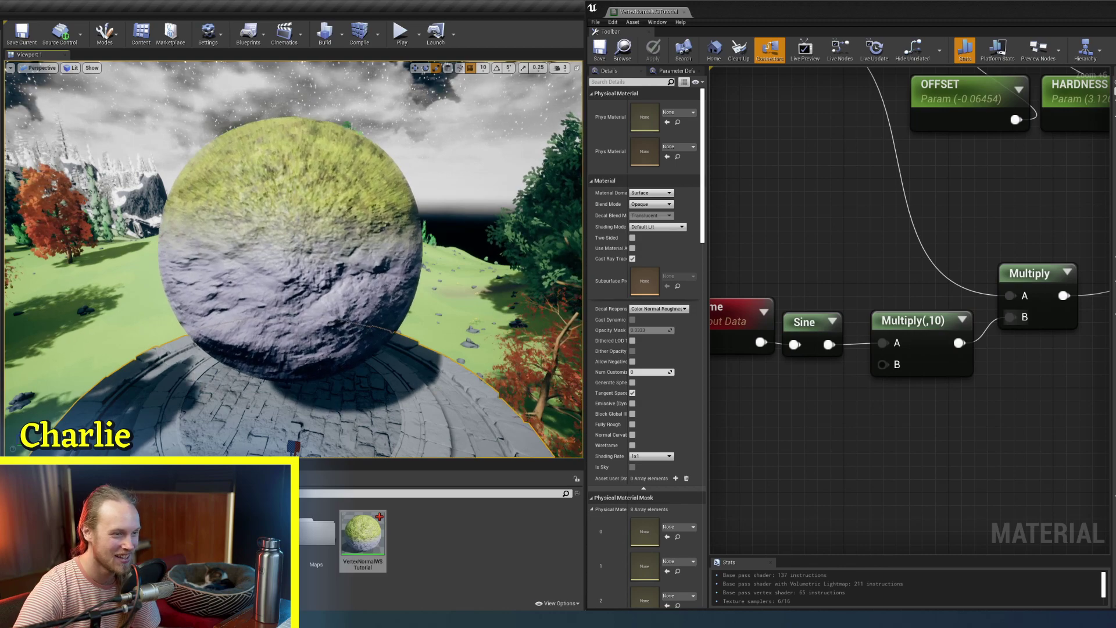
- Examine how VertexNormalWS and the Time, Sine and Multiply(,10) chain feed the Multiply node
right_click_drag(733, 292, 837, 407)
scroll(833, 277, "down", 2)
scroll(833, 277, "down", 1)
right_click_drag(832, 276, 810, 299)
scroll(857, 185, "up", 2)
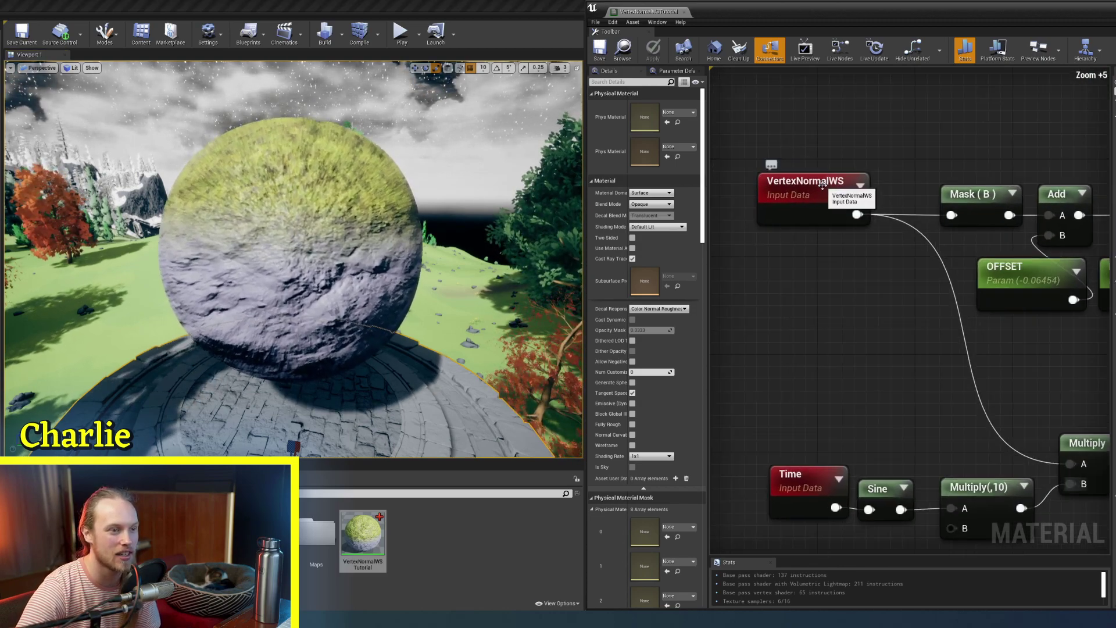
left_click(823, 188)
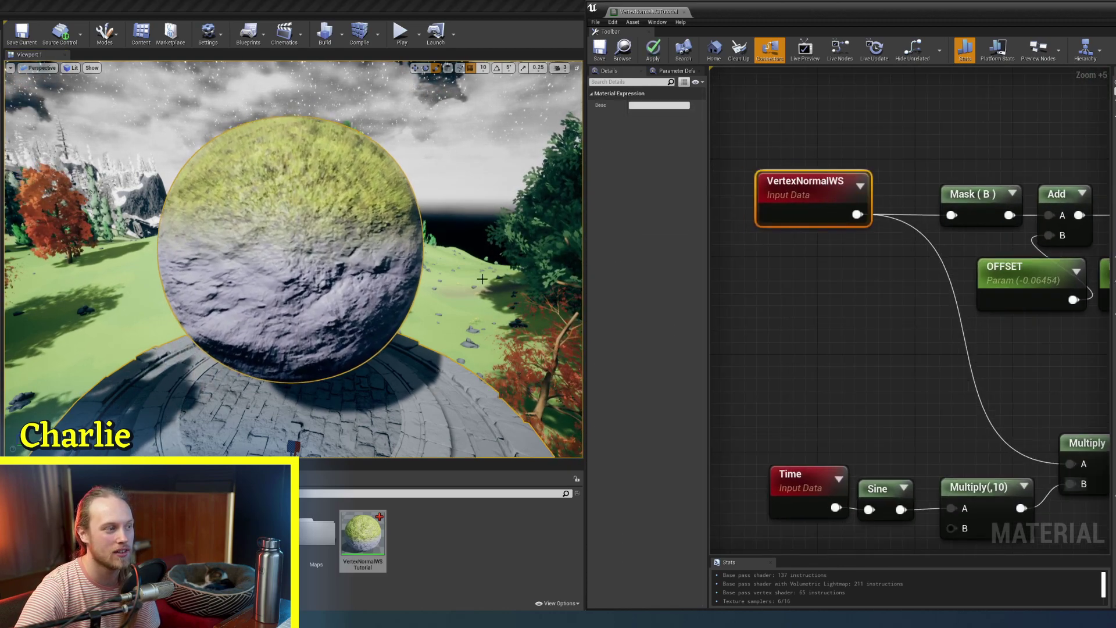
right_click_drag(834, 308, 805, 214)
left_click(804, 214)
right_click_drag(1106, 389, 1046, 364)
left_click(1018, 366)
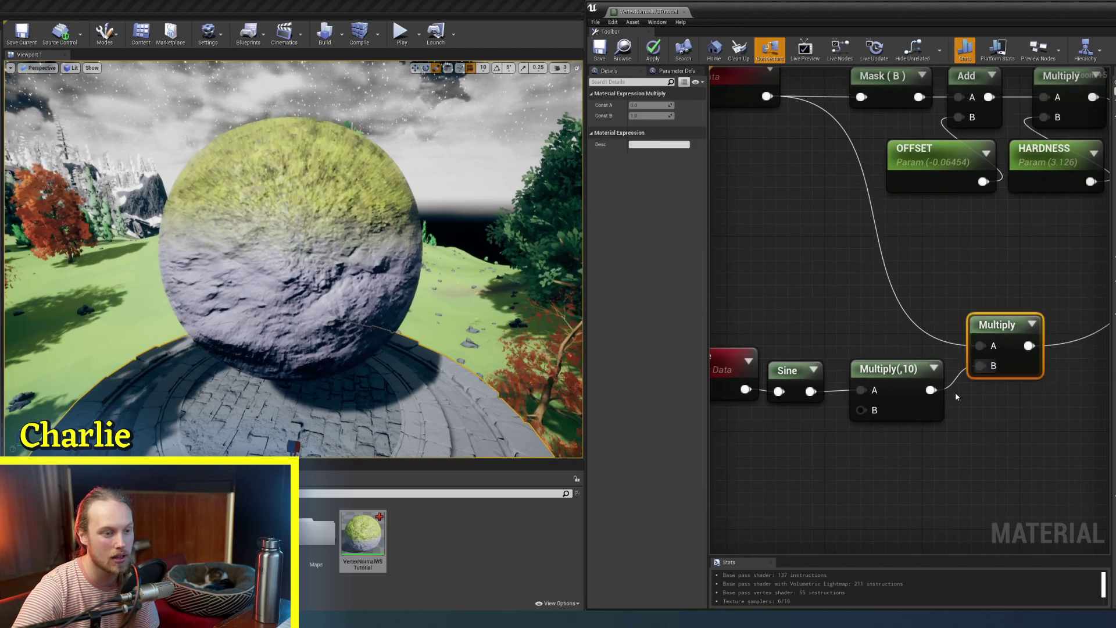
- Trace the Multiply node's output to the World Position Offset input of the material node
right_click_drag(956, 397, 1021, 368)
left_click_drag(982, 441, 788, 337)
right_click_drag(979, 267, 854, 317)
left_click(860, 320)
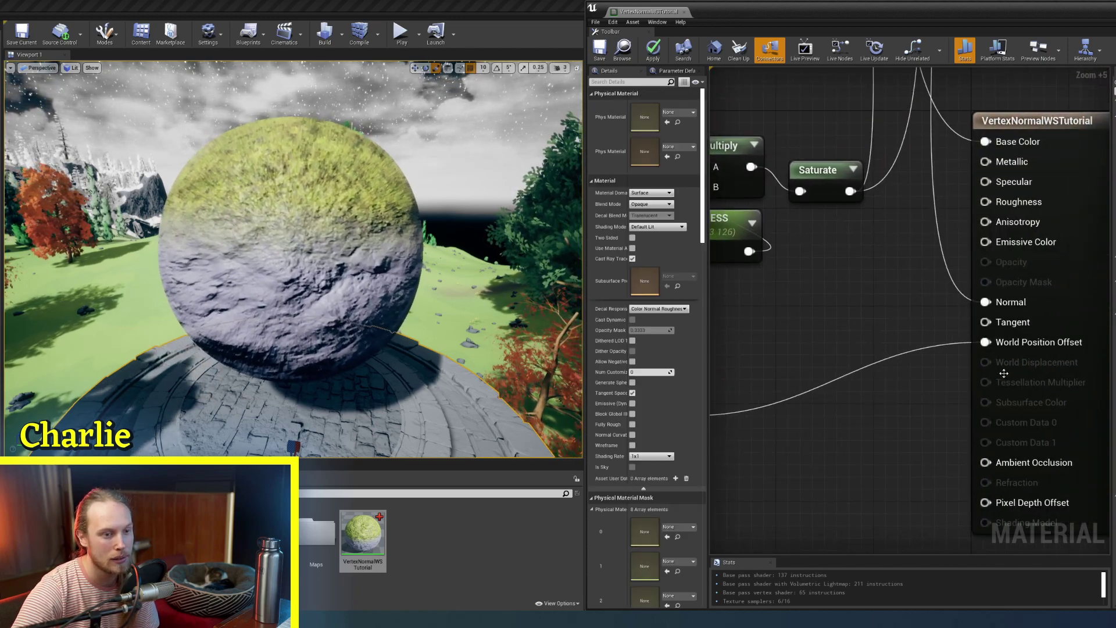
right_click_drag(749, 328, 807, 324)
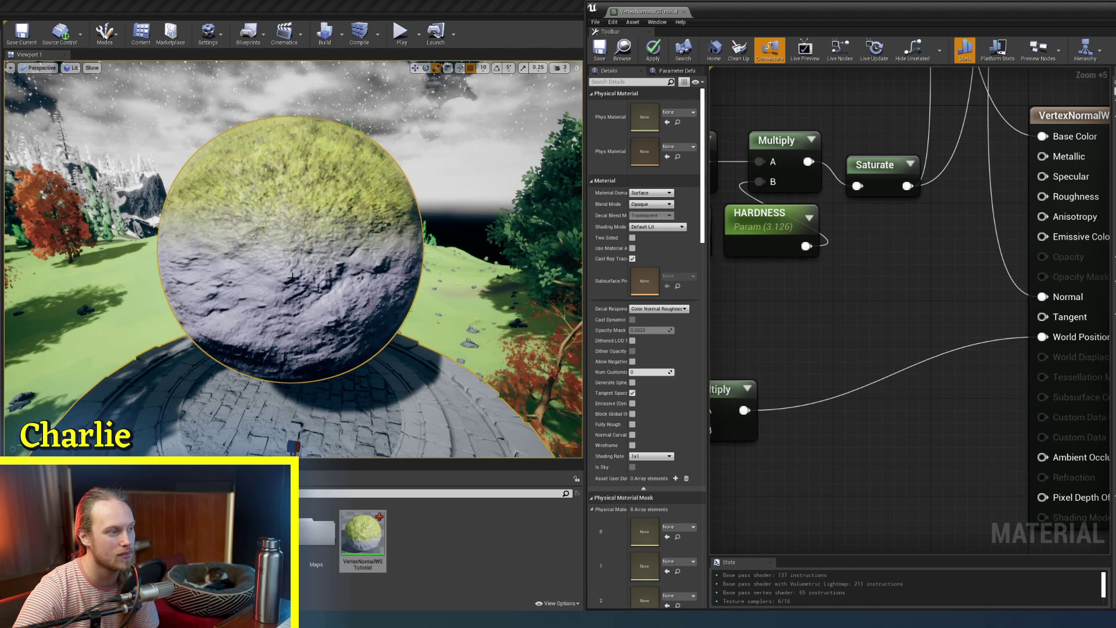
right_click_drag(723, 349, 889, 301)
right_click_drag(789, 298, 953, 387)
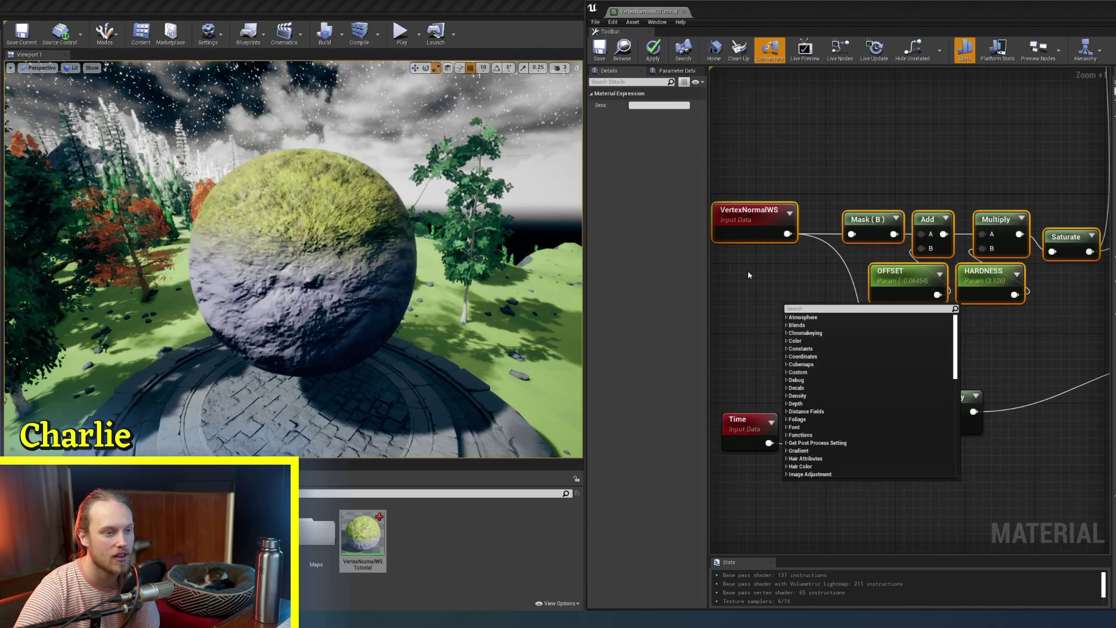
- Shift the Multiply node that combines VertexNormalWS with the sine chain slightly closer to the Multiply(,10) node
left_click(748, 275)
right_click_drag(748, 272, 824, 336)
left_click(798, 271)
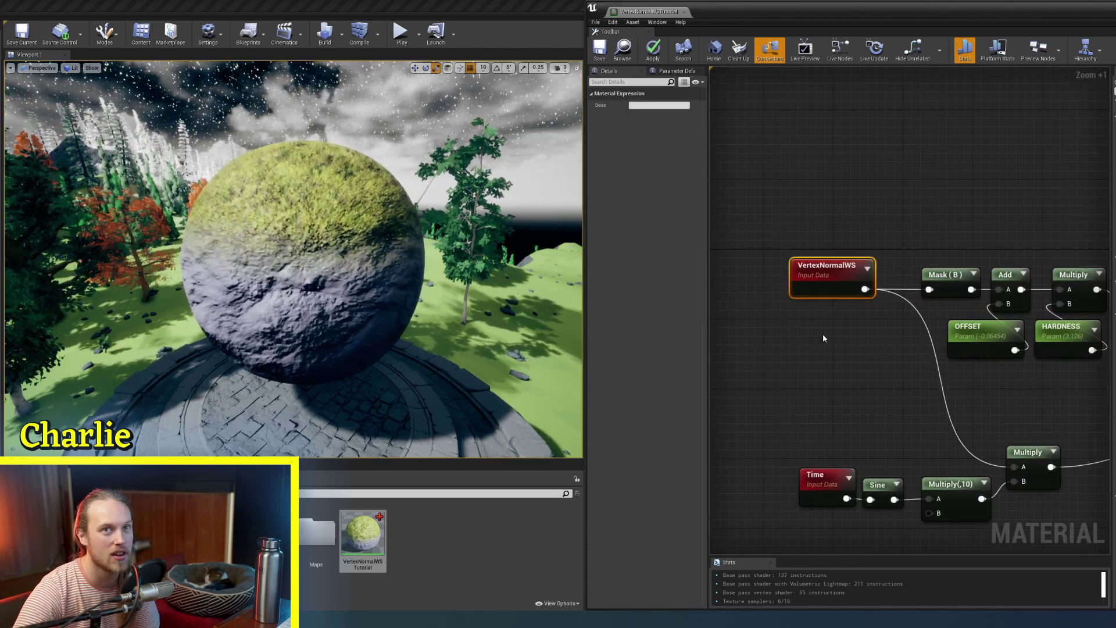
scroll(824, 336, "up", 3)
left_click_drag(836, 260, 846, 266)
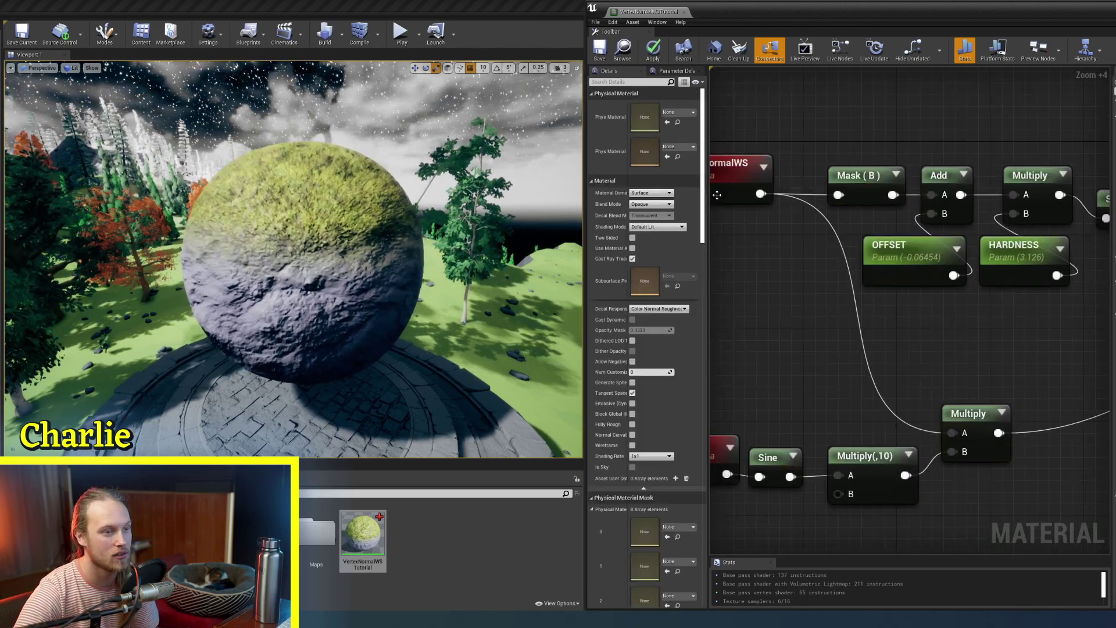
left_click(728, 192)
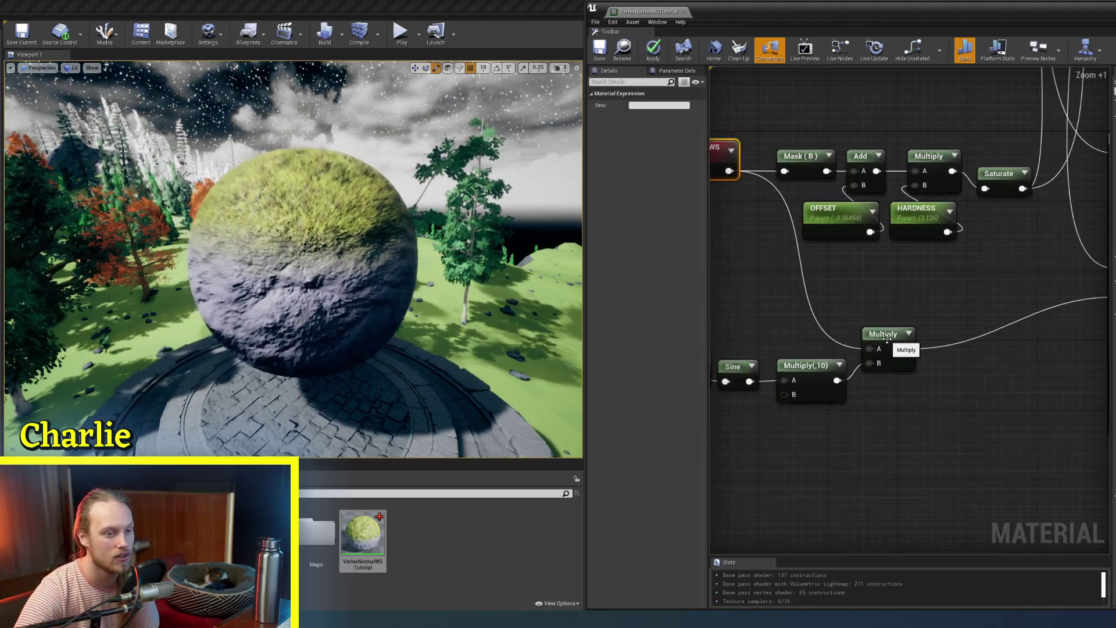
left_click_drag(886, 339, 885, 340)
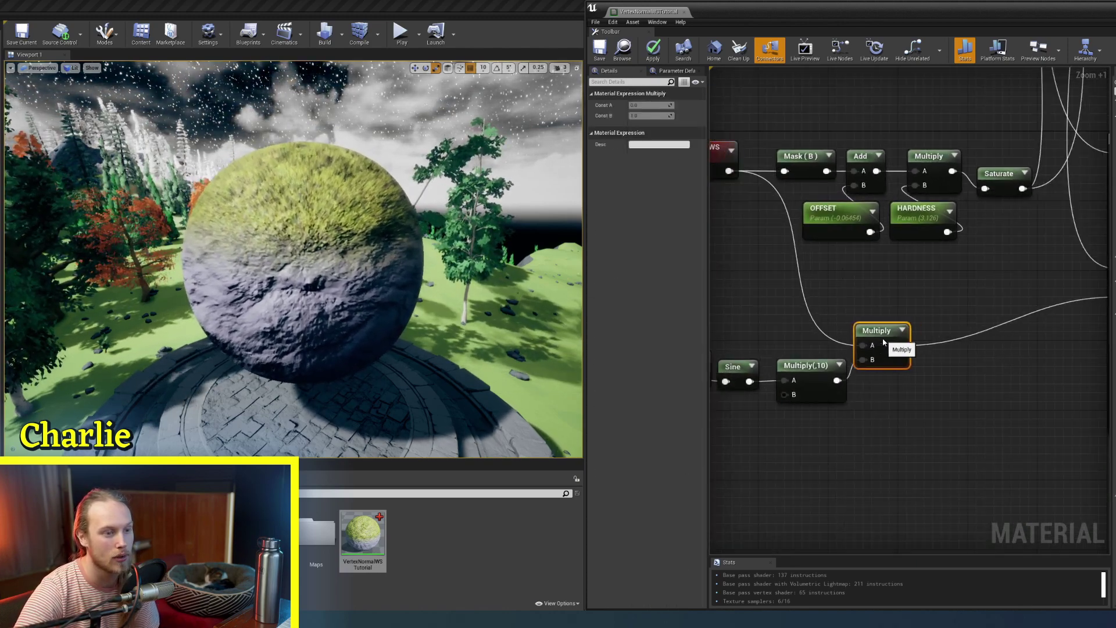
left_click(769, 301)
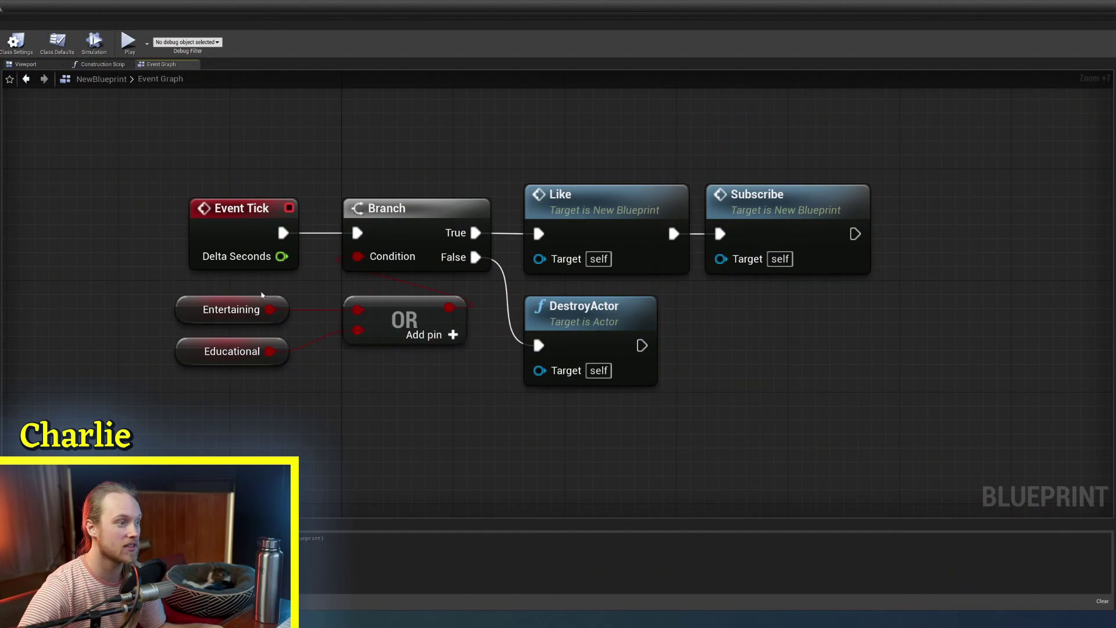
- Point out the Entertaining and Educational variable nodes in the NewBlueprint event graph by selecting them
right_click_drag(262, 295, 243, 306)
left_click(364, 354)
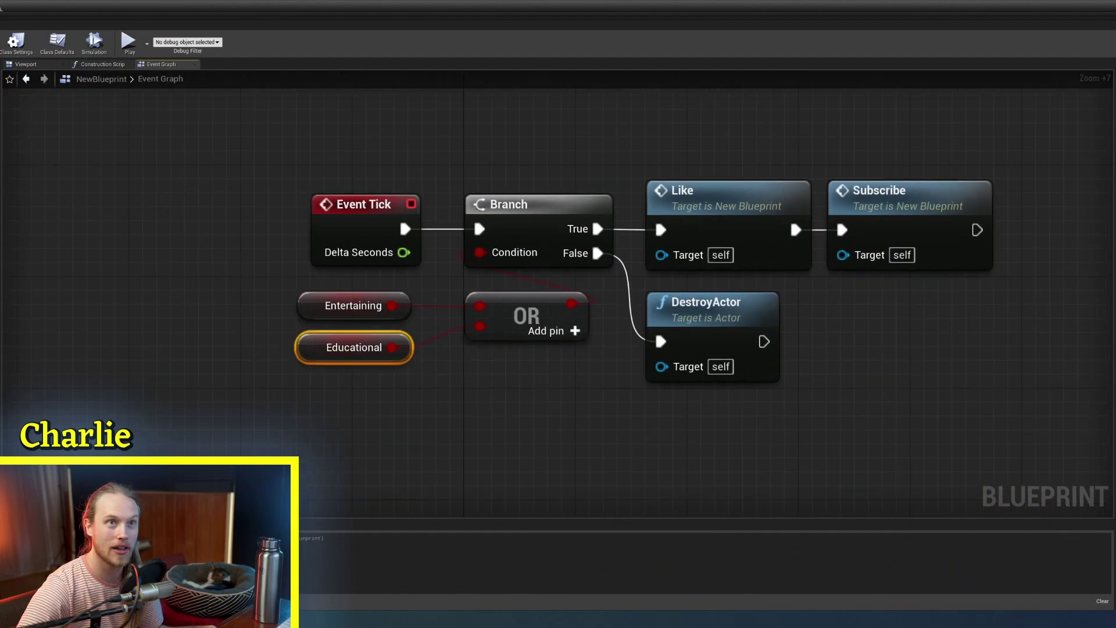
right_click_drag(450, 382, 381, 411)
left_click_drag(380, 410, 210, 286)
right_click_drag(513, 155, 456, 180)
left_click(430, 185)
- Select the Branch, Like and Subscribe nodes together in the event graph
left_click_drag(424, 190, 981, 272)
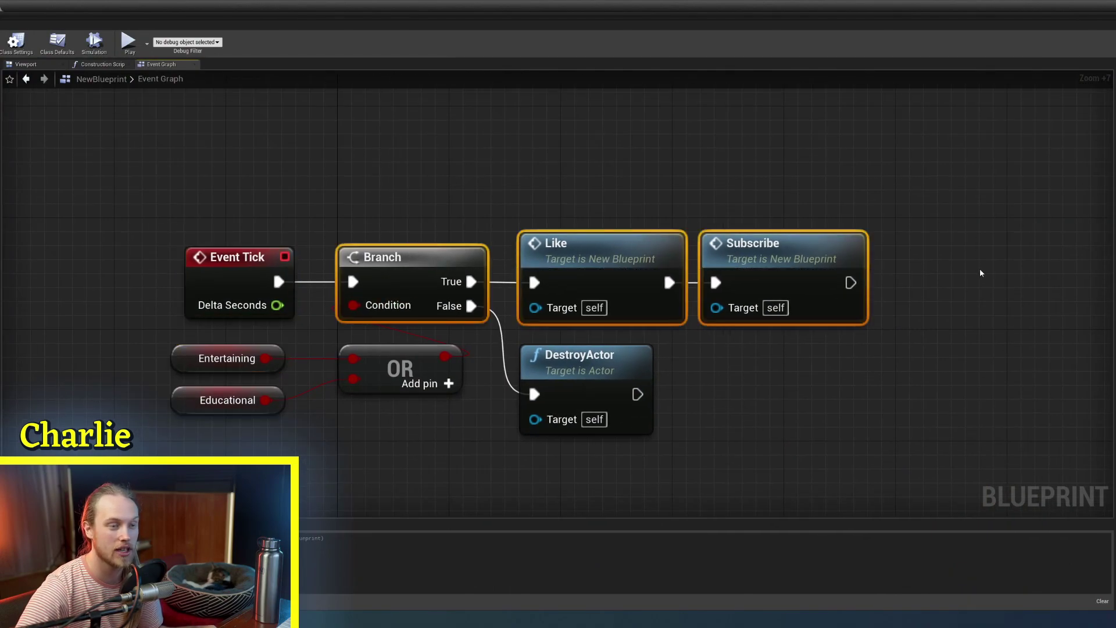
right_click_drag(980, 272, 973, 285)
left_click_drag(361, 207, 932, 274)
left_click(932, 187)
left_click_drag(912, 135, 374, 334)
left_click_drag(861, 169, 384, 314)
left_click_drag(386, 171, 866, 286)
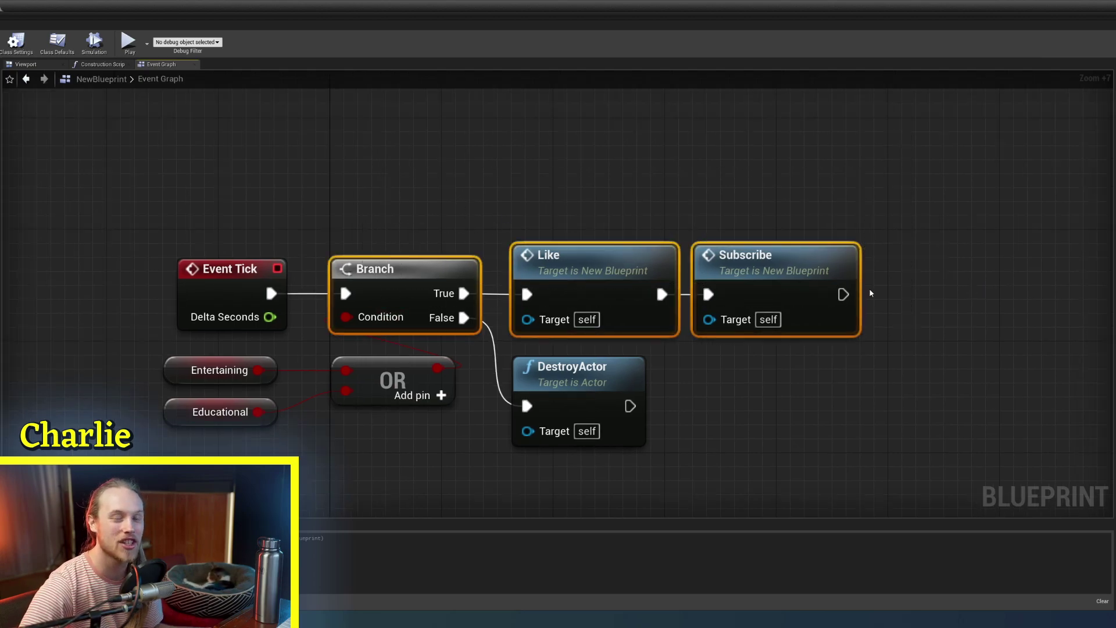